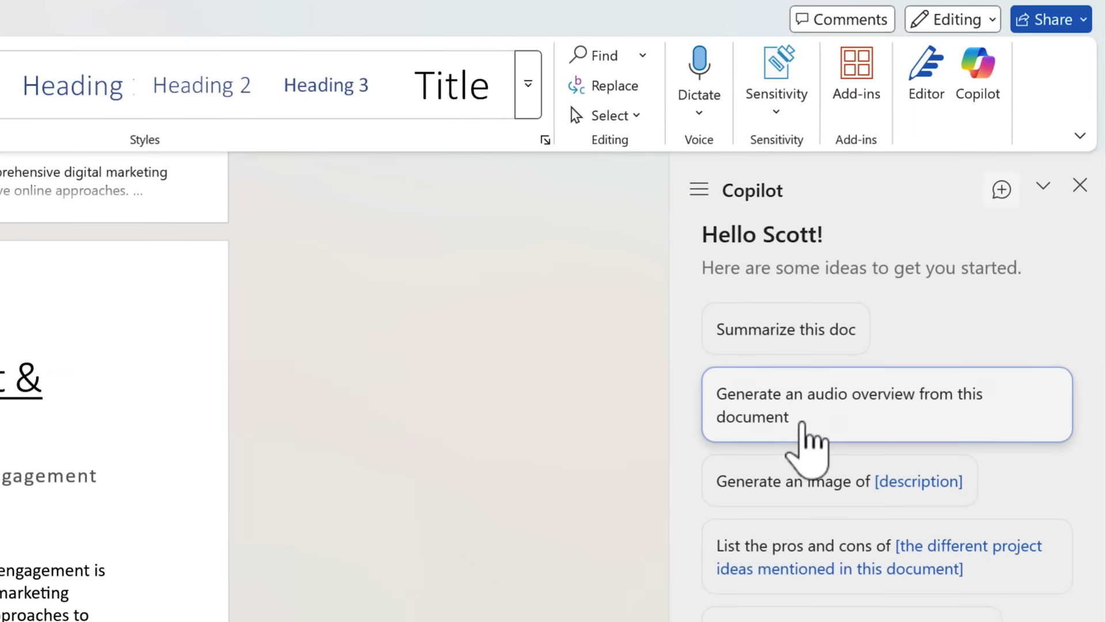
# - Pick Copilot's 'Generate an audio overview from this document' suggestion for the open Word document
pyautogui.click(802, 435)
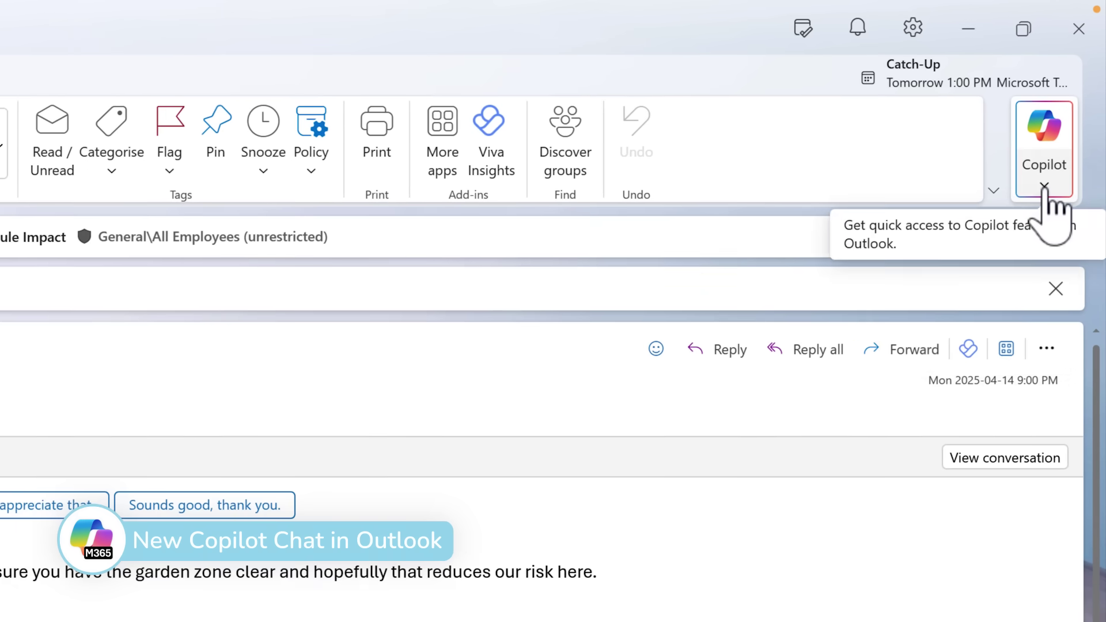
# - Ask Copilot Chat, set to Work data, what from last week's emails should be on your radar
pyautogui.click(1051, 164)
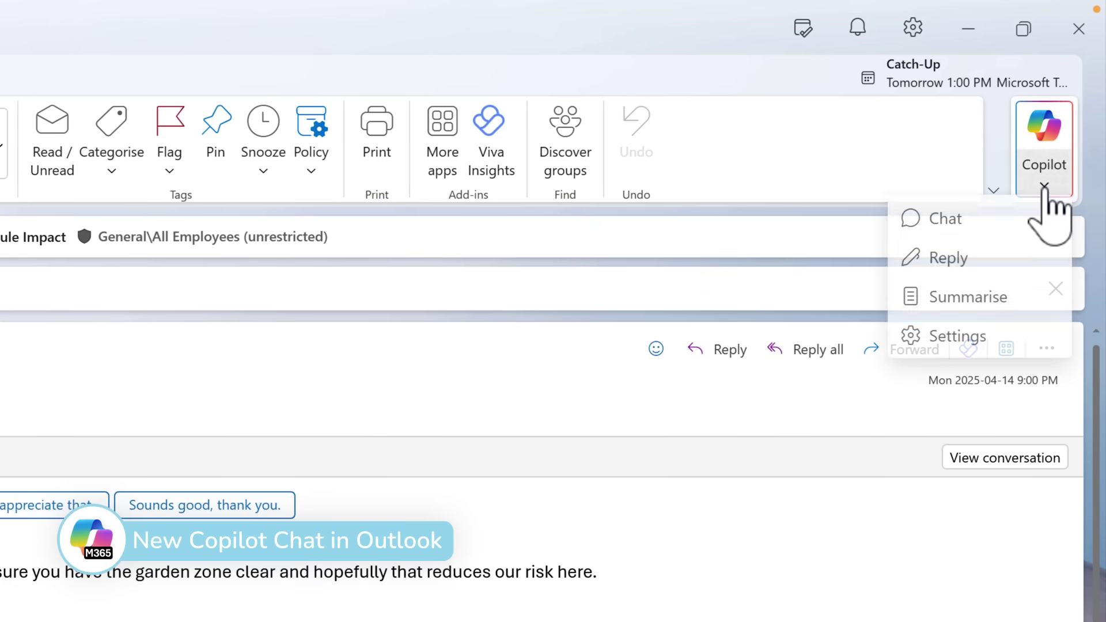
pyautogui.click(979, 226)
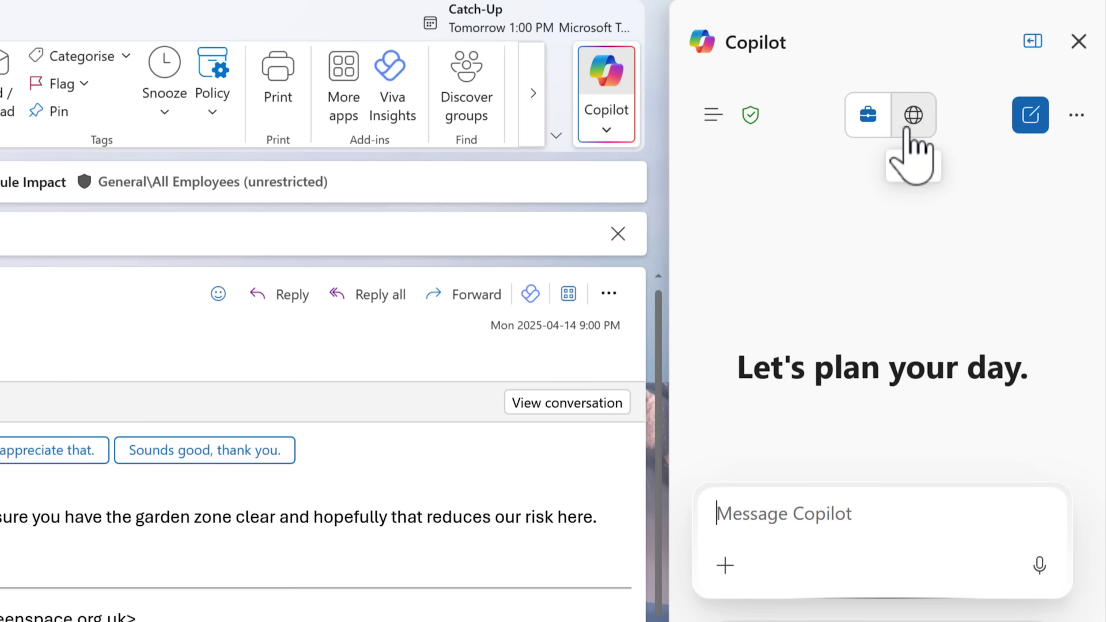
pyautogui.click(910, 129)
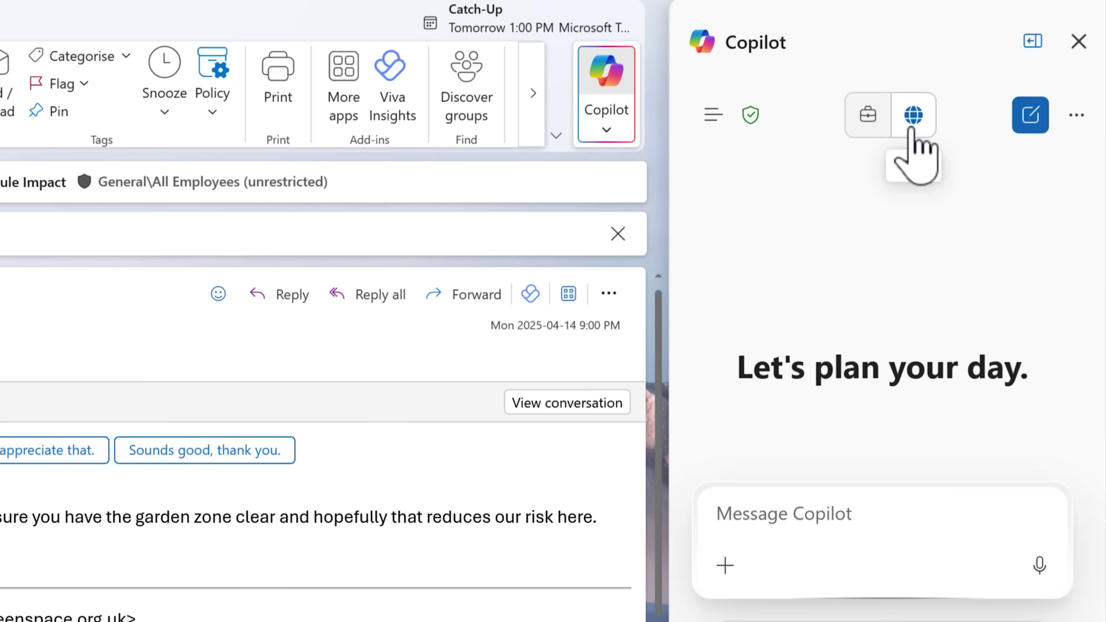
pyautogui.click(868, 129)
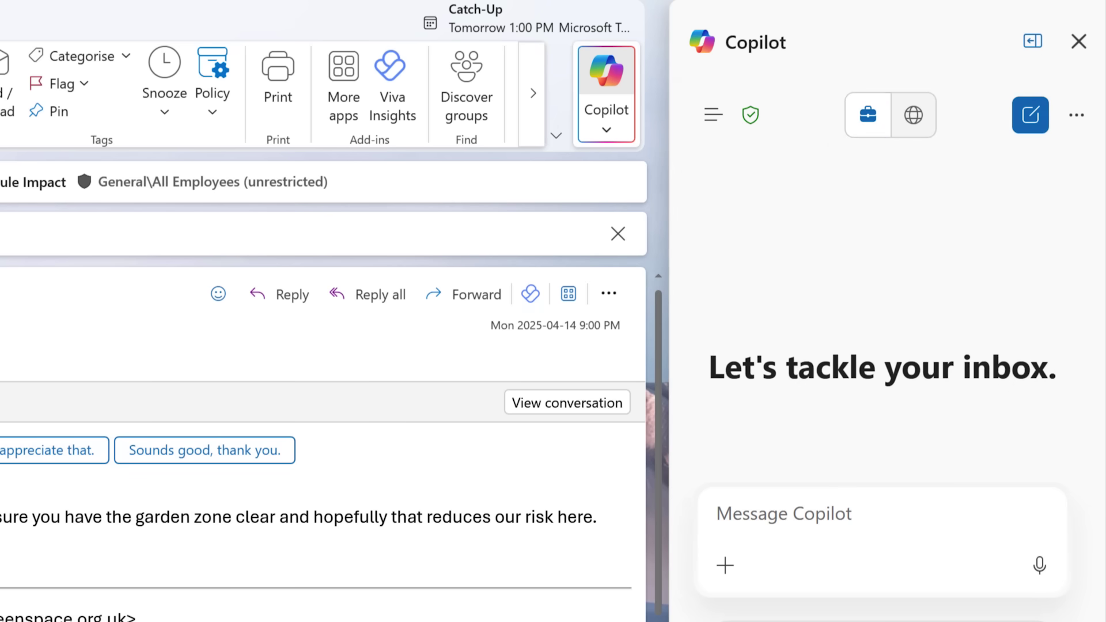
pyautogui.write('What should be on my radar from emails last week?')
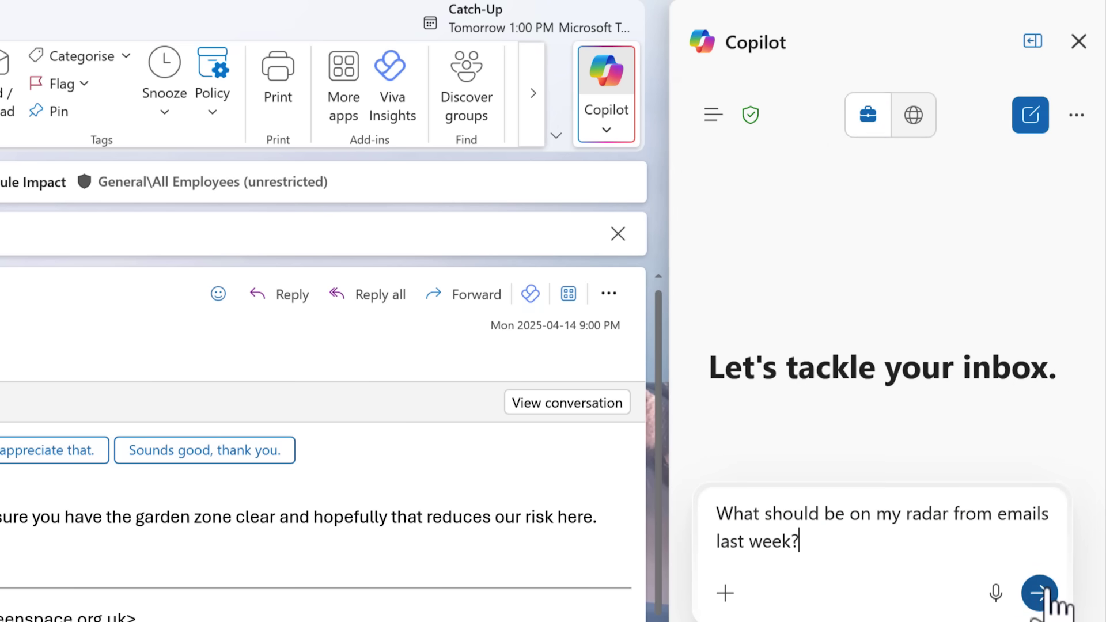
pyautogui.click(1045, 597)
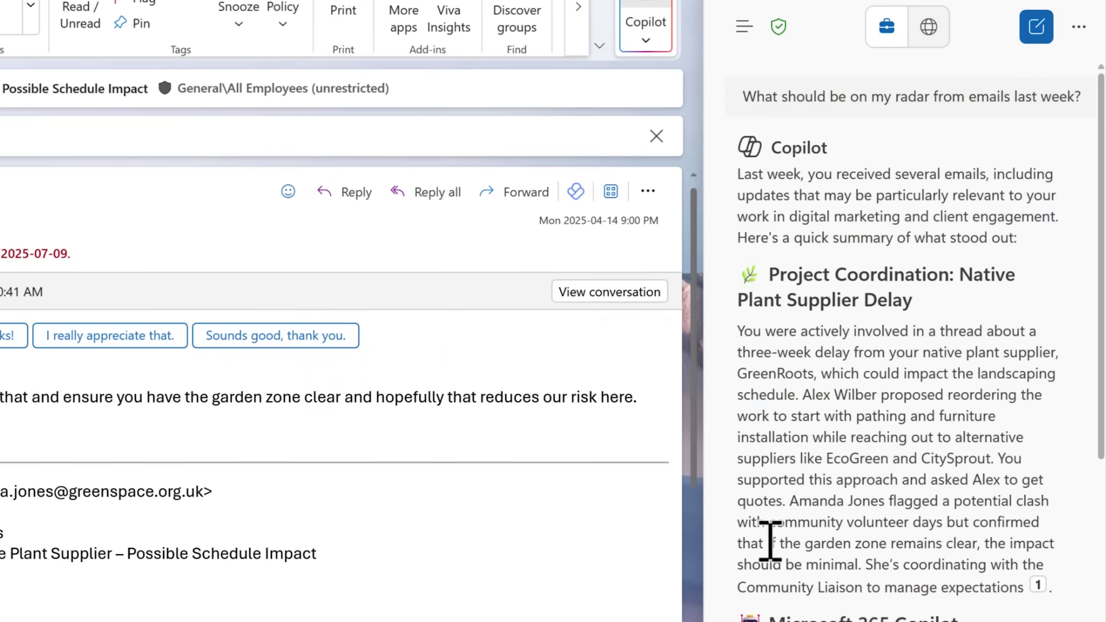
pyautogui.scroll(1, 769, 538)
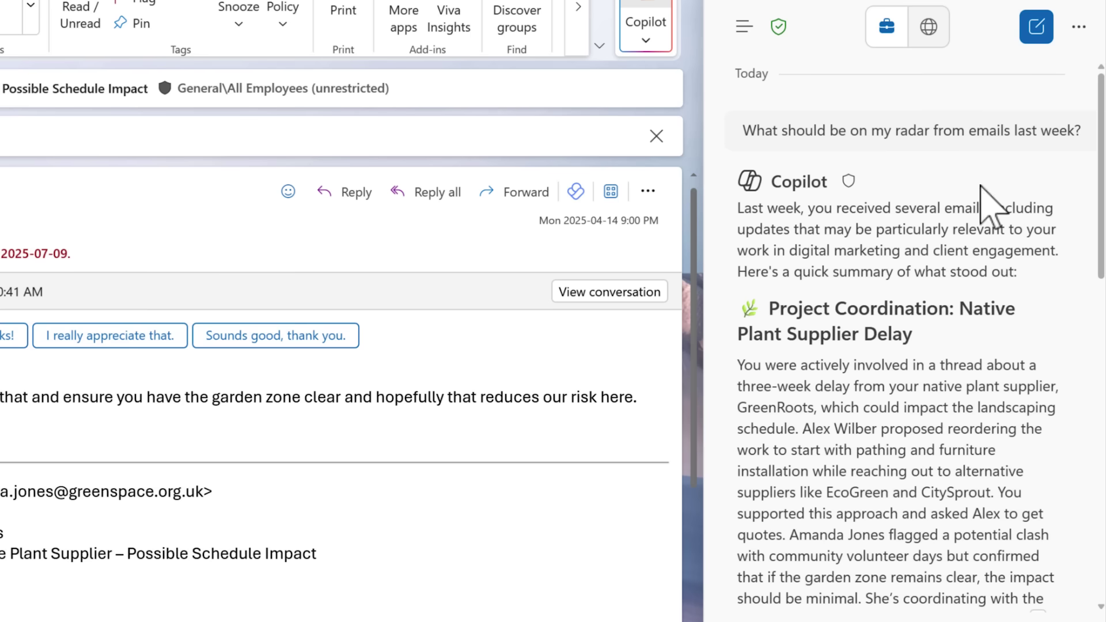
# - In a new Copilot chat, send 'Summarise this e-mail' for the Native Plant Supplier delay thread
pyautogui.click(1037, 30)
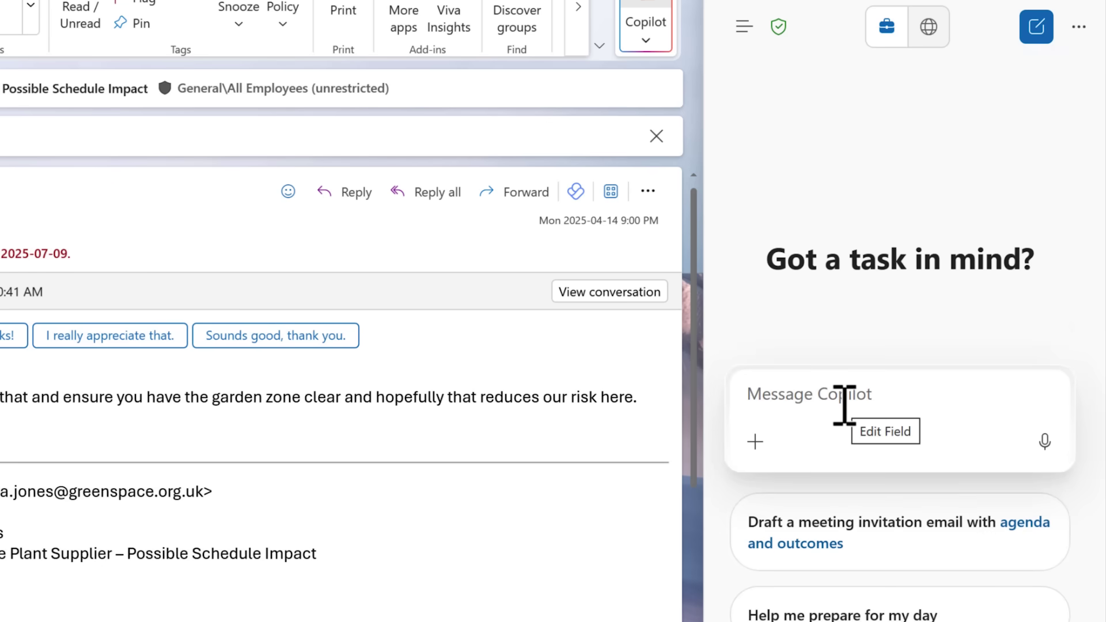
pyautogui.click(844, 406)
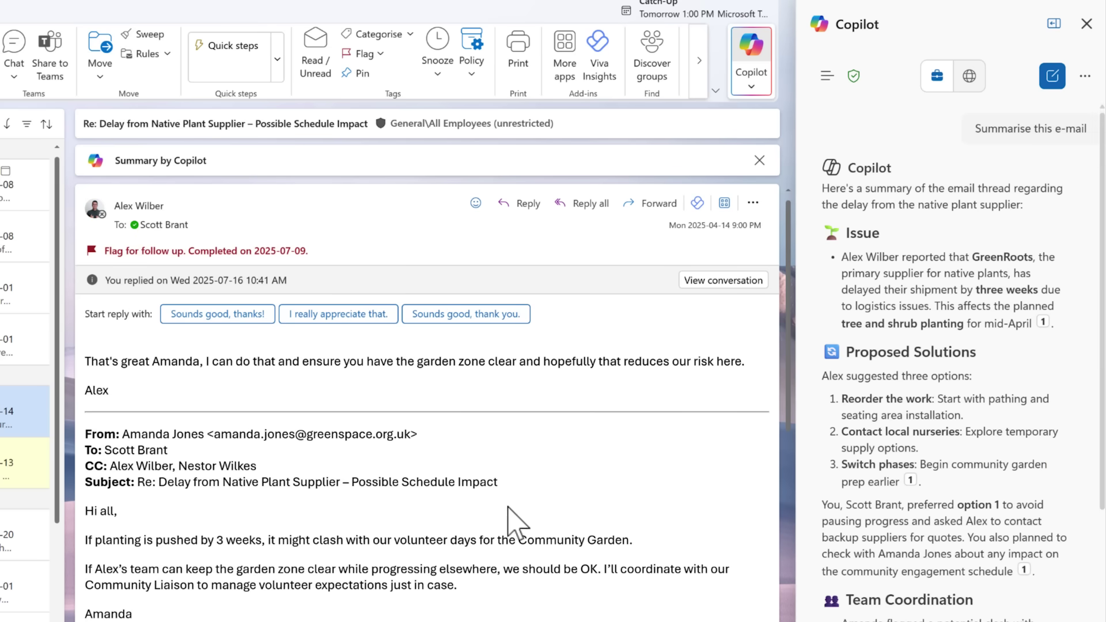
pyautogui.scroll(-9, 513, 521)
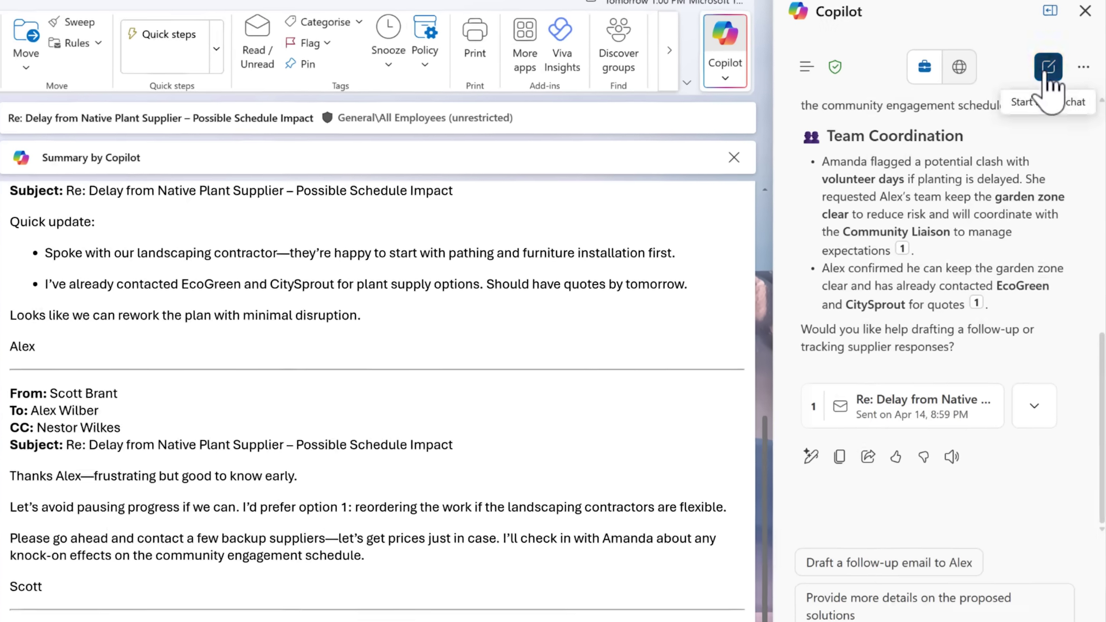
# - Have a new Copilot chat schedule a meeting with a colleague tomorrow at 3pm, continuing in Outlook
pyautogui.click(1052, 75)
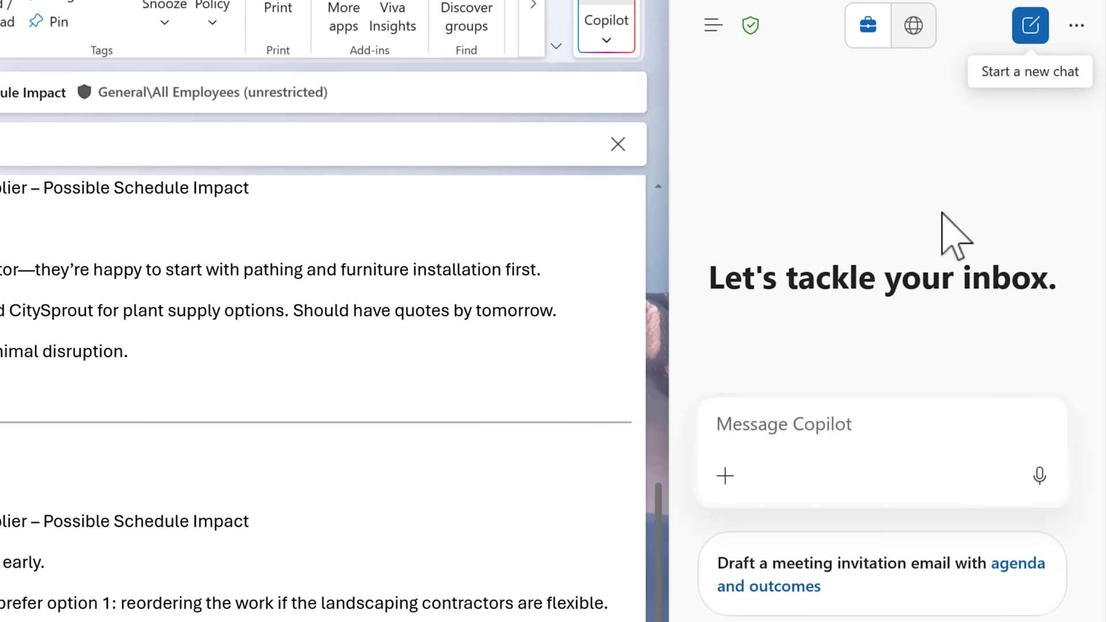
pyautogui.click(822, 423)
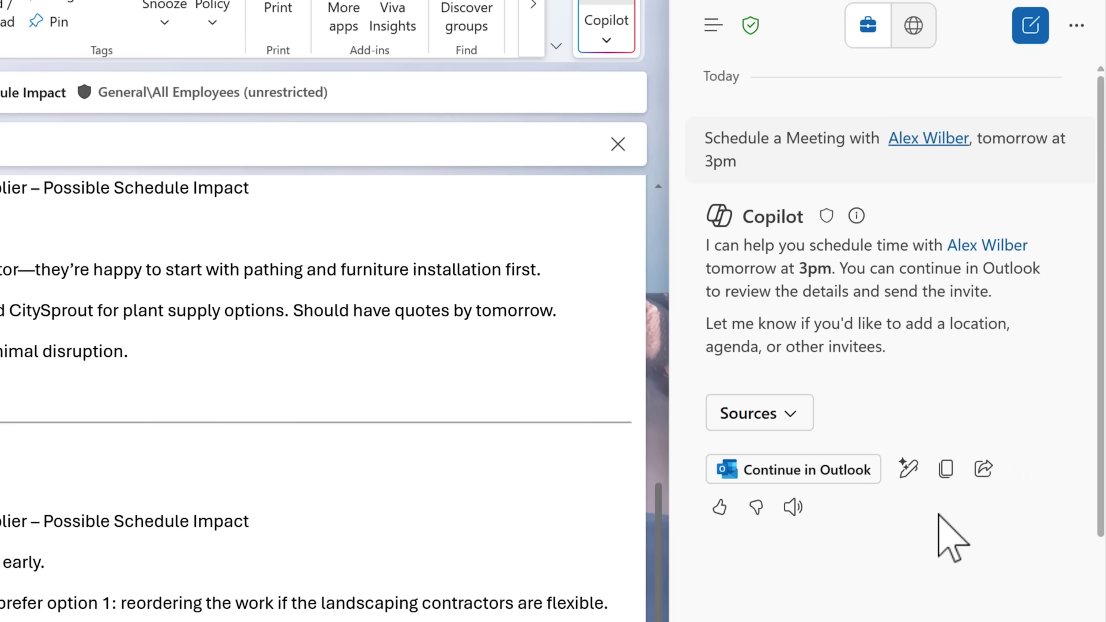
pyautogui.click(823, 483)
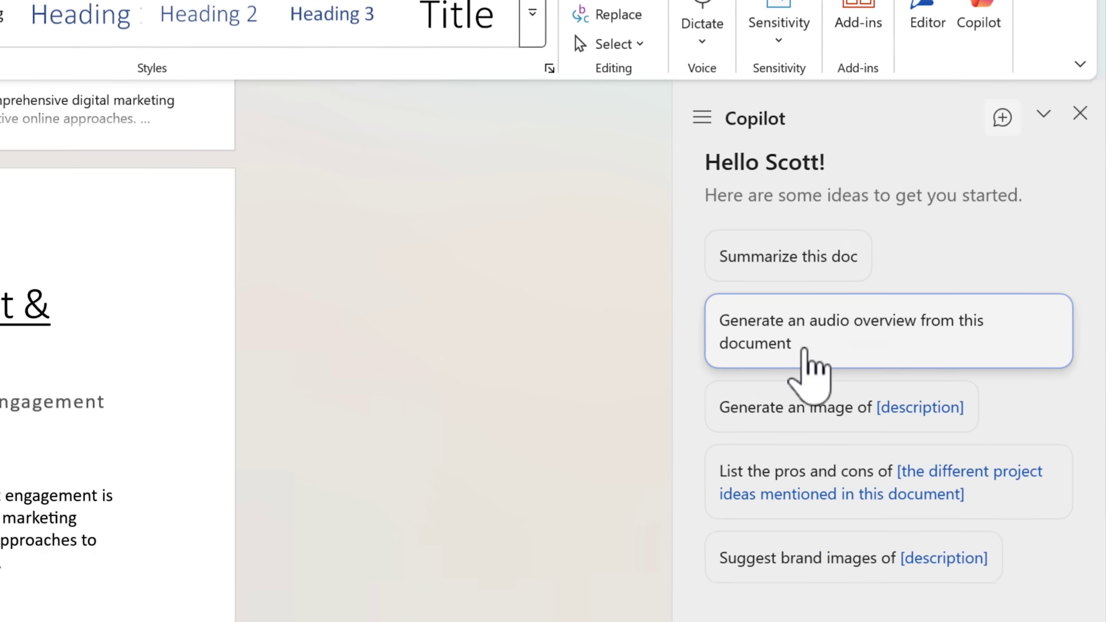
# - Generate the Digital Marketing Strategy audio overview and play it, pausing at 00:18
pyautogui.click(803, 454)
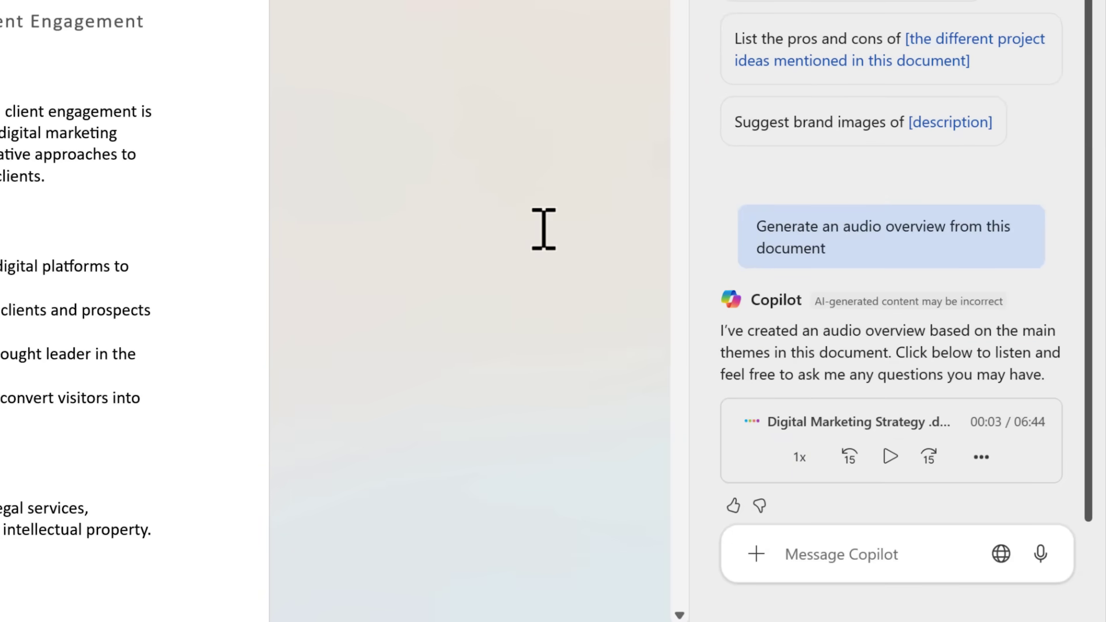
pyautogui.click(891, 466)
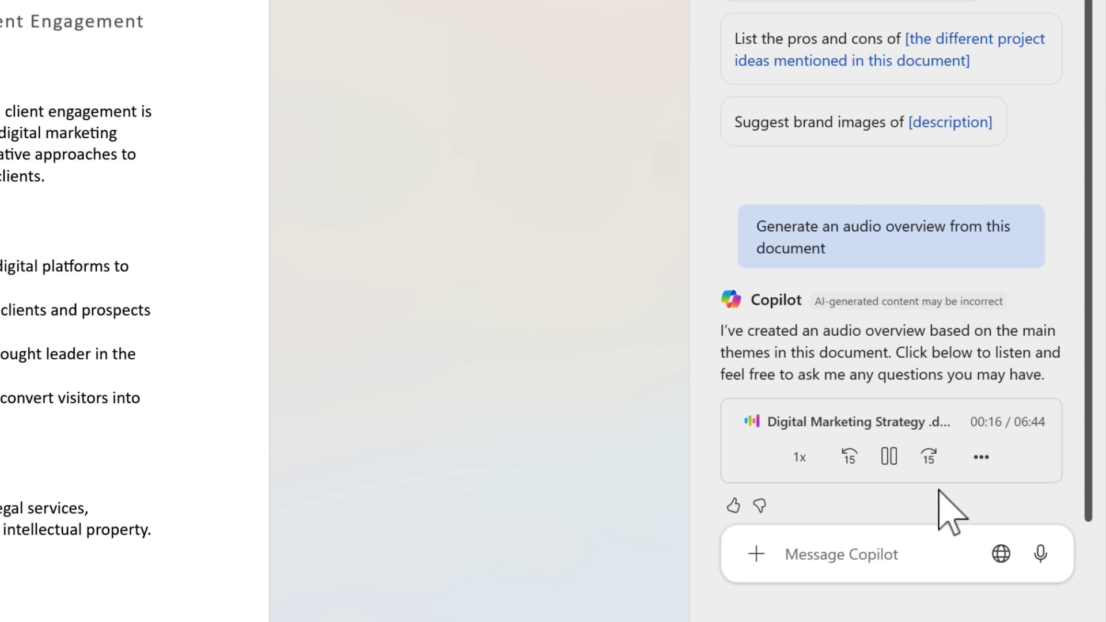
pyautogui.click(888, 458)
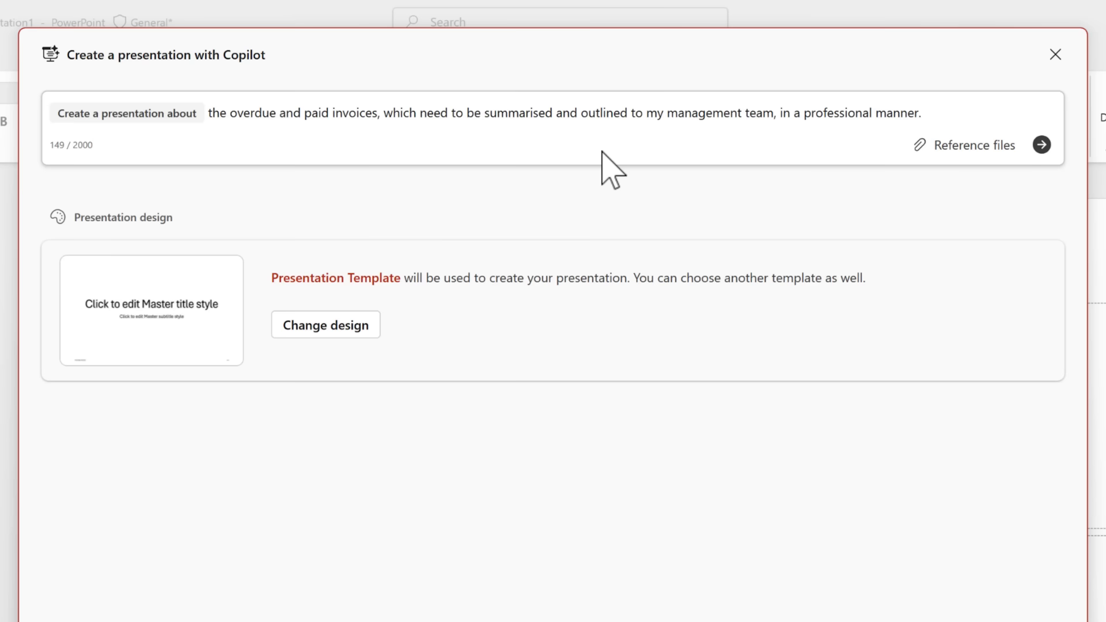
# - Attach our_invoice_data.xlsx as a reference file and submit the invoice presentation prompt
pyautogui.click(986, 154)
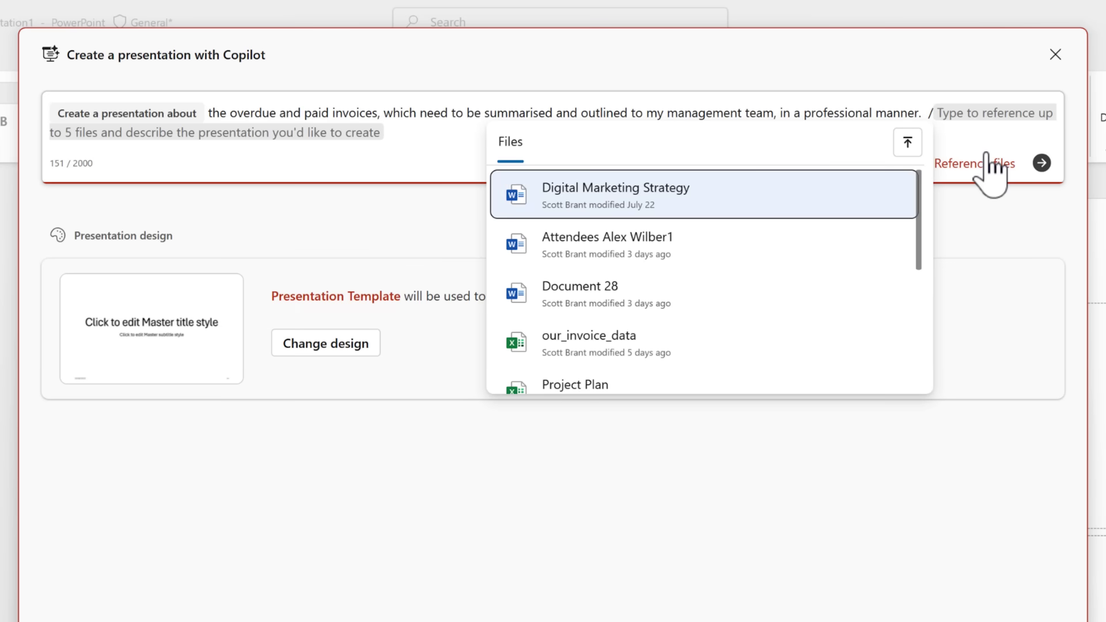
pyautogui.click(673, 351)
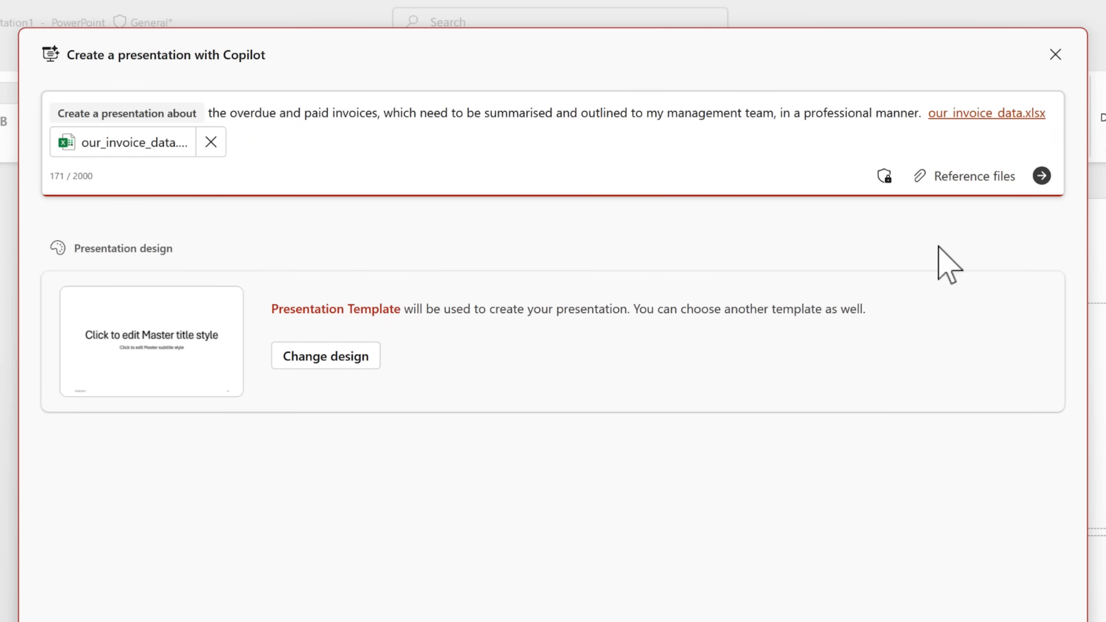
pyautogui.click(1041, 176)
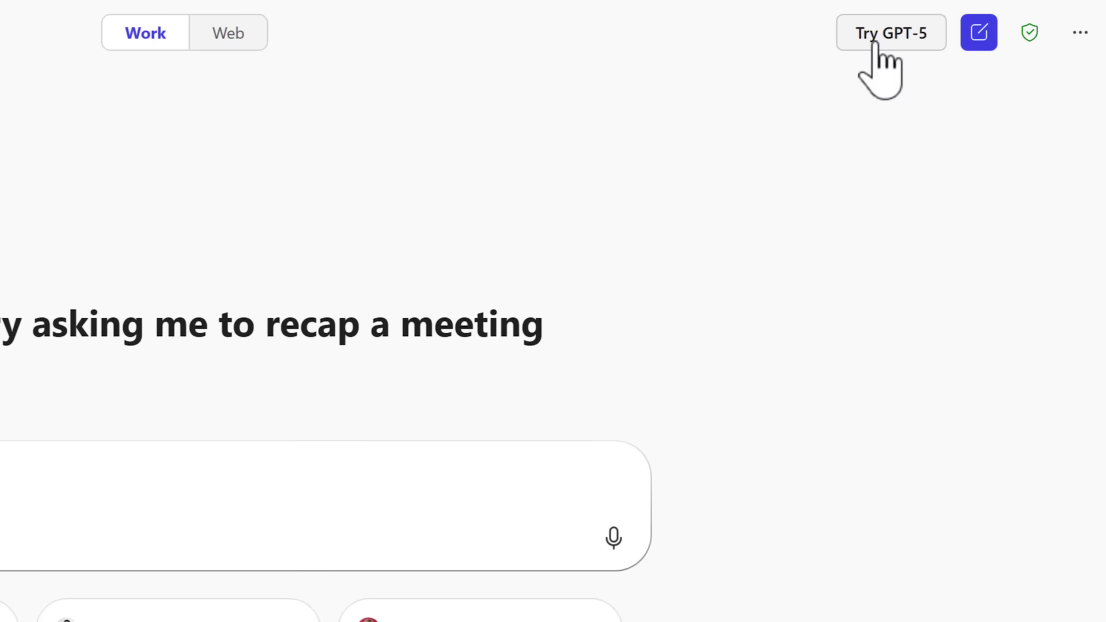
# - Enable GPT-5 in Copilot Chat and begin the Project GreenSpace stakeholder outline request
pyautogui.click(875, 45)
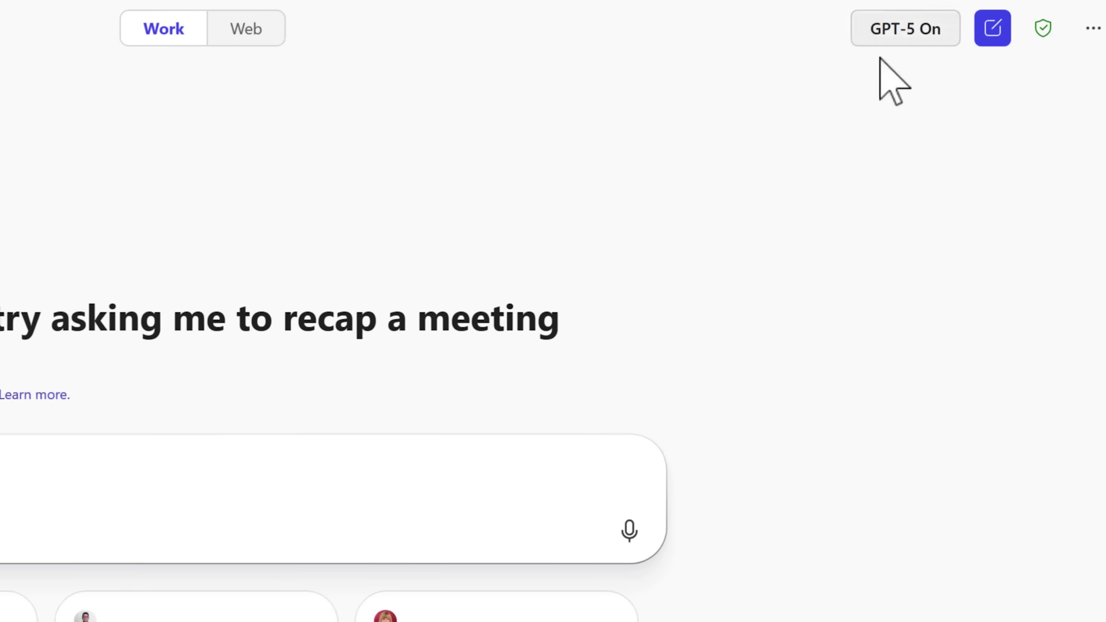
pyautogui.click(802, 284)
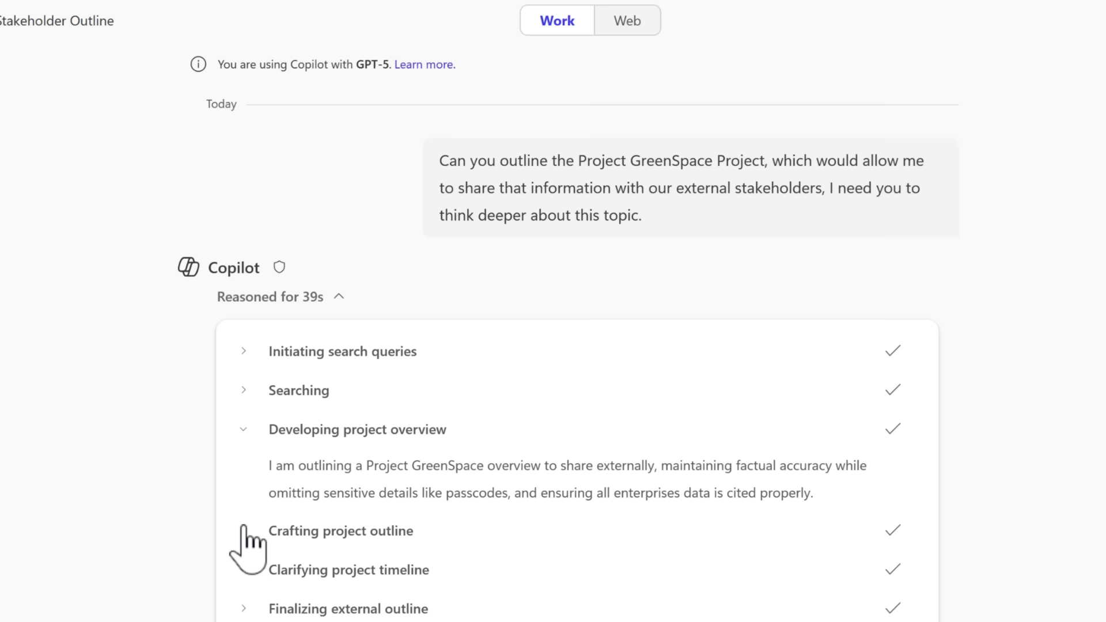
# - Expand the 'Crafting project outline' reasoning step and read the outline down to section 6, Stakeholder Engagement
pyautogui.click(243, 529)
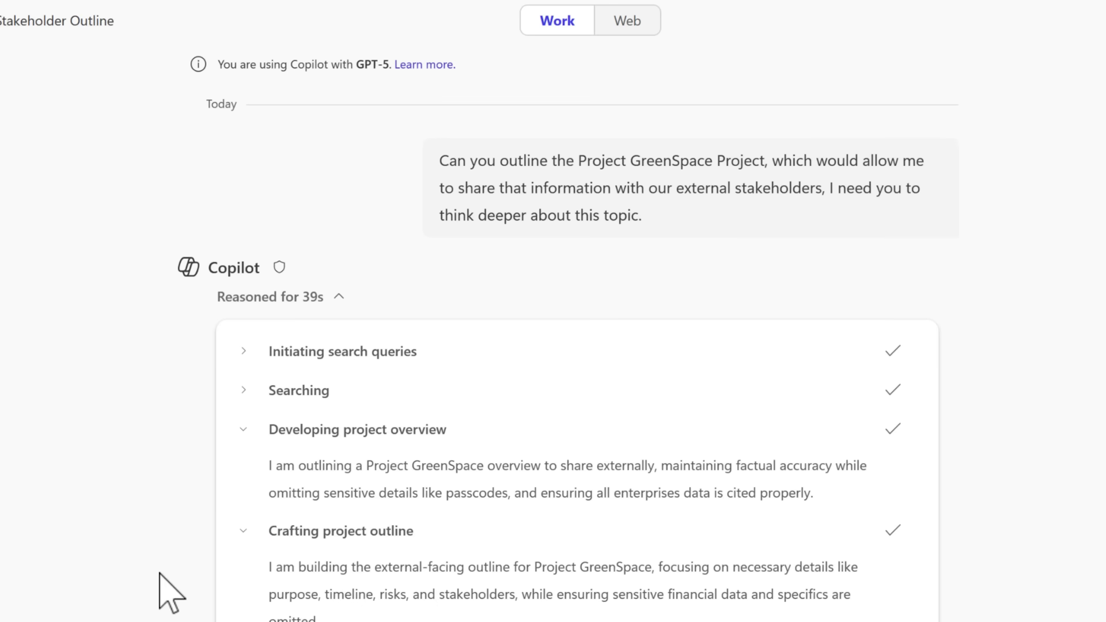
pyautogui.scroll(-10, 165, 587)
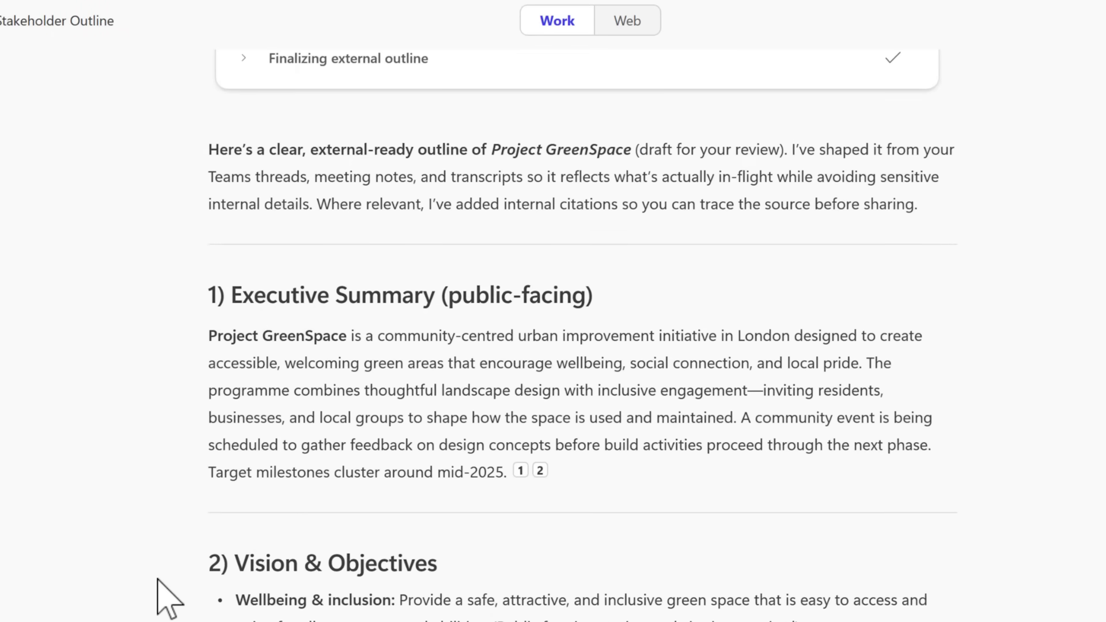
pyautogui.scroll(-6, 159, 581)
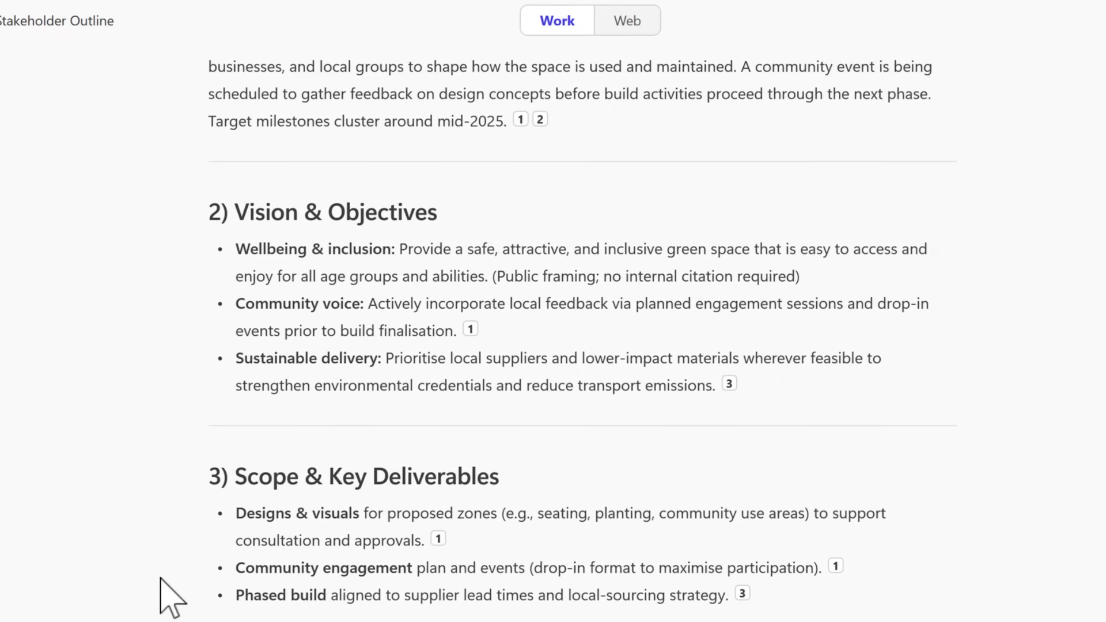
pyautogui.scroll(-7, 161, 578)
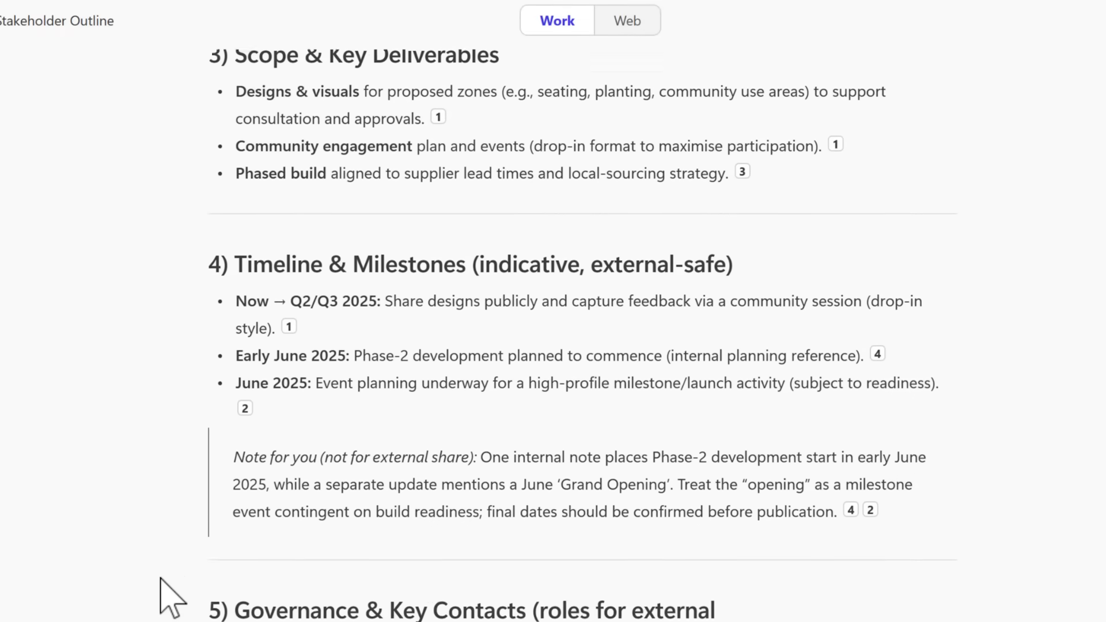
pyautogui.scroll(-5, 161, 579)
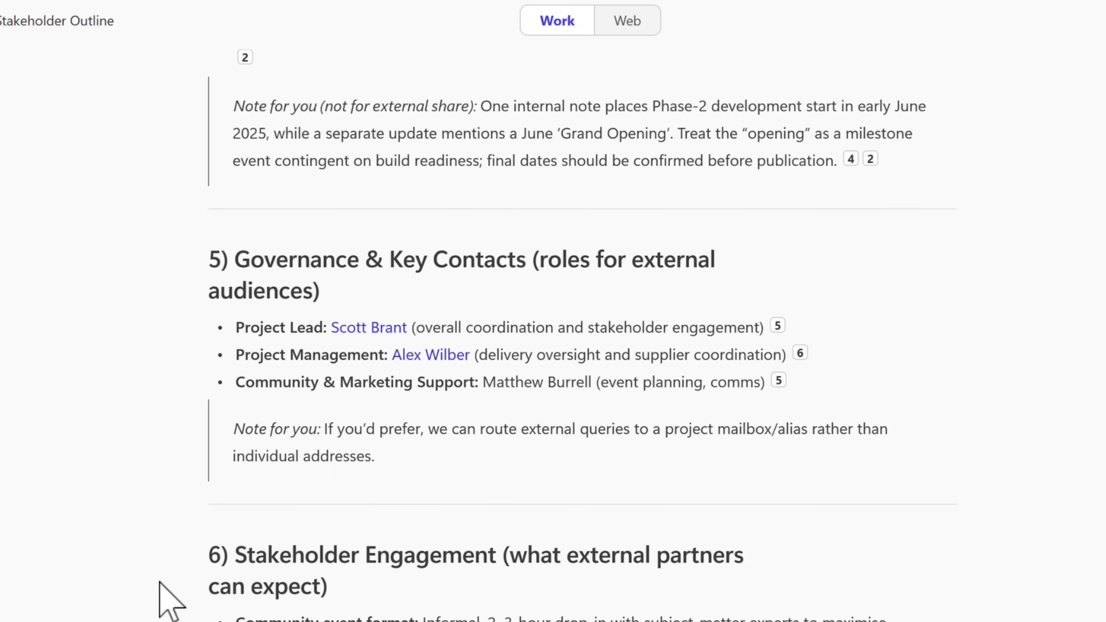
pyautogui.scroll(-2, 160, 583)
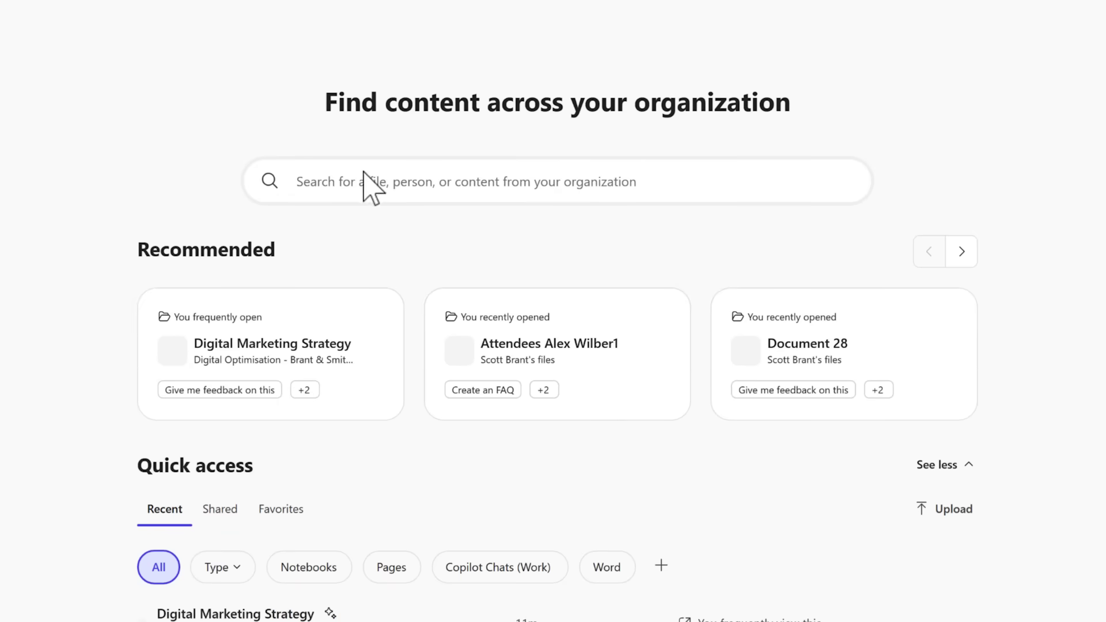
# - Search 'What's the latest on Project GreenSpace?' and read Copilot's expanded summary in full
pyautogui.click(367, 181)
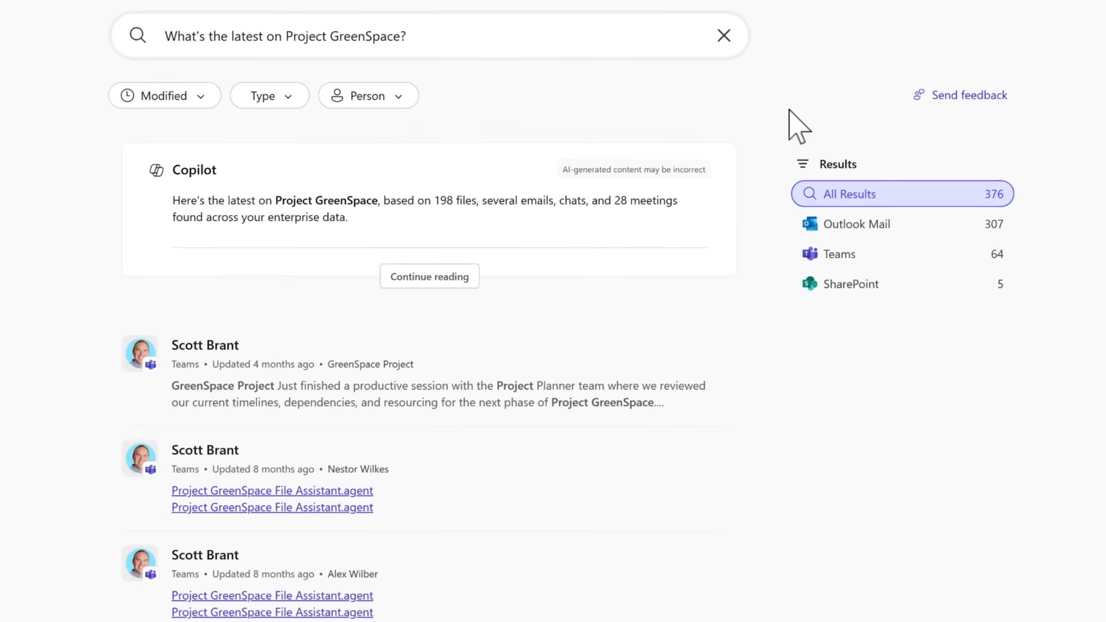
pyautogui.click(514, 270)
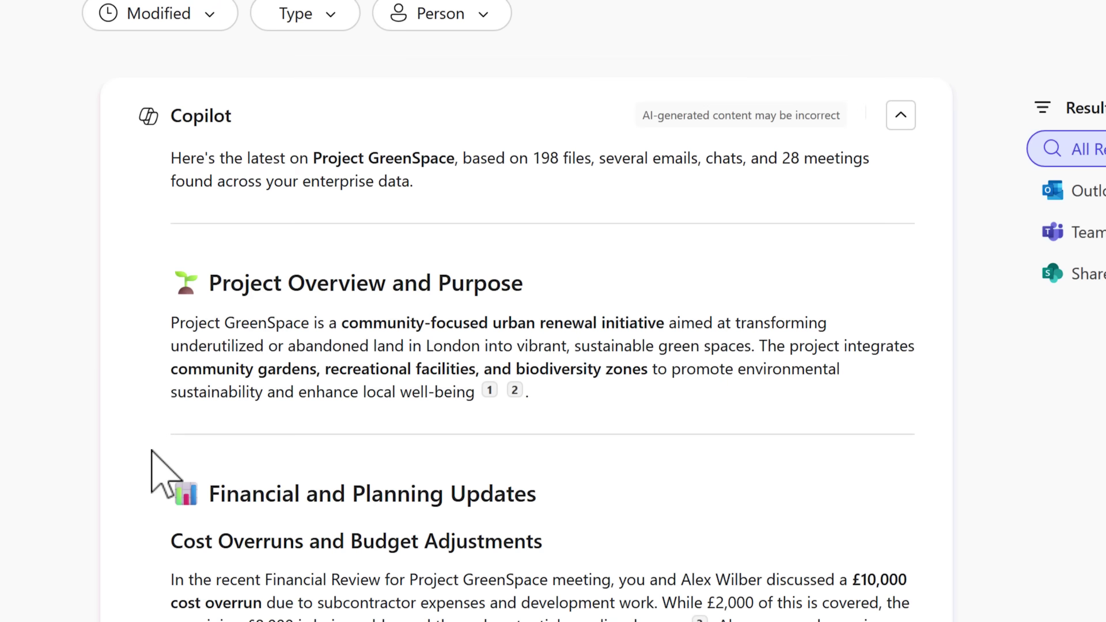
pyautogui.scroll(-3, 151, 451)
pyautogui.scroll(-5, 151, 451)
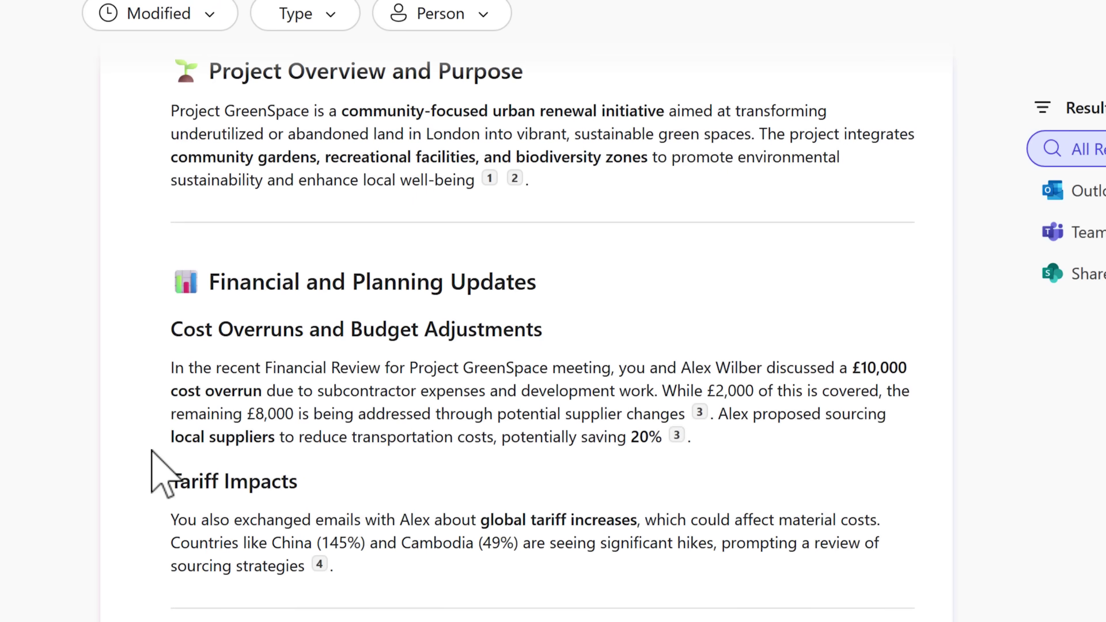
pyautogui.scroll(-12, 152, 452)
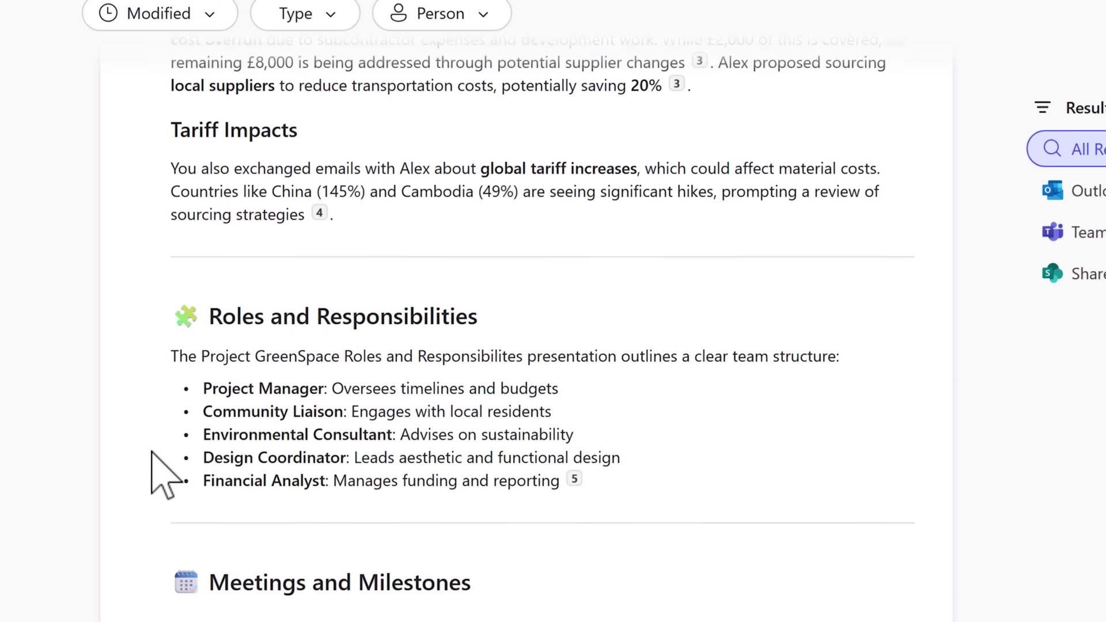
pyautogui.scroll(-10, 152, 453)
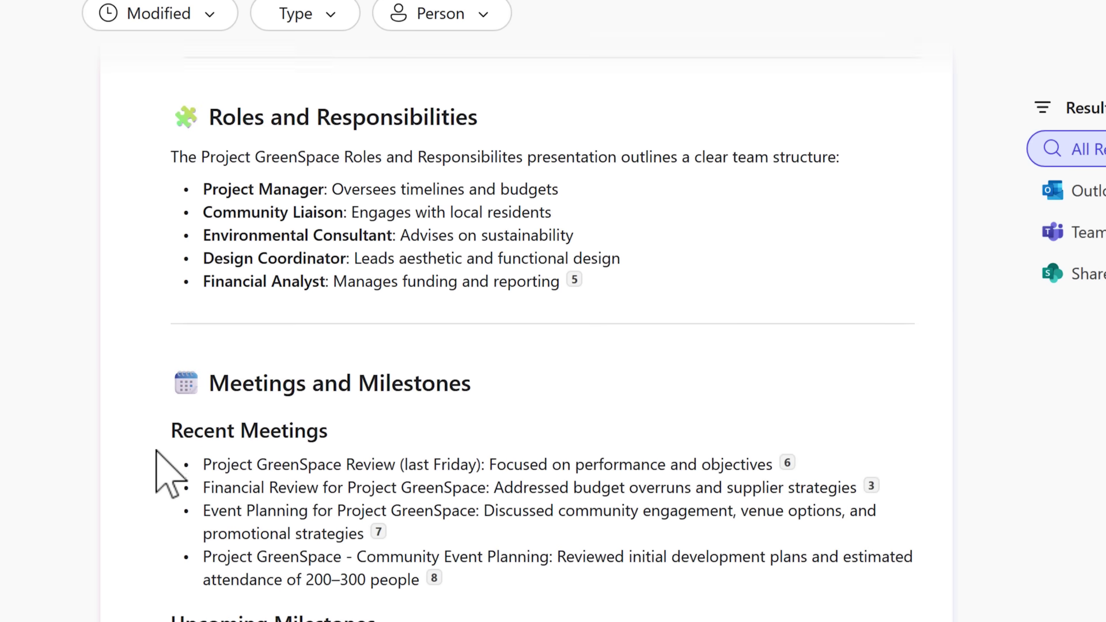
pyautogui.scroll(-5, 155, 451)
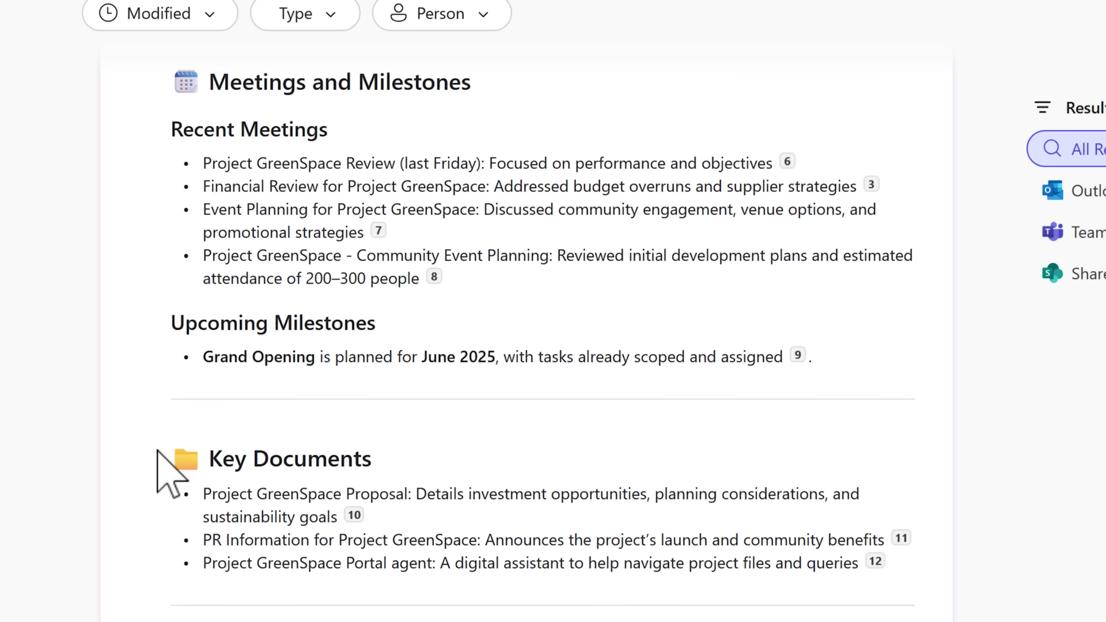
pyautogui.scroll(-18, 13, 514)
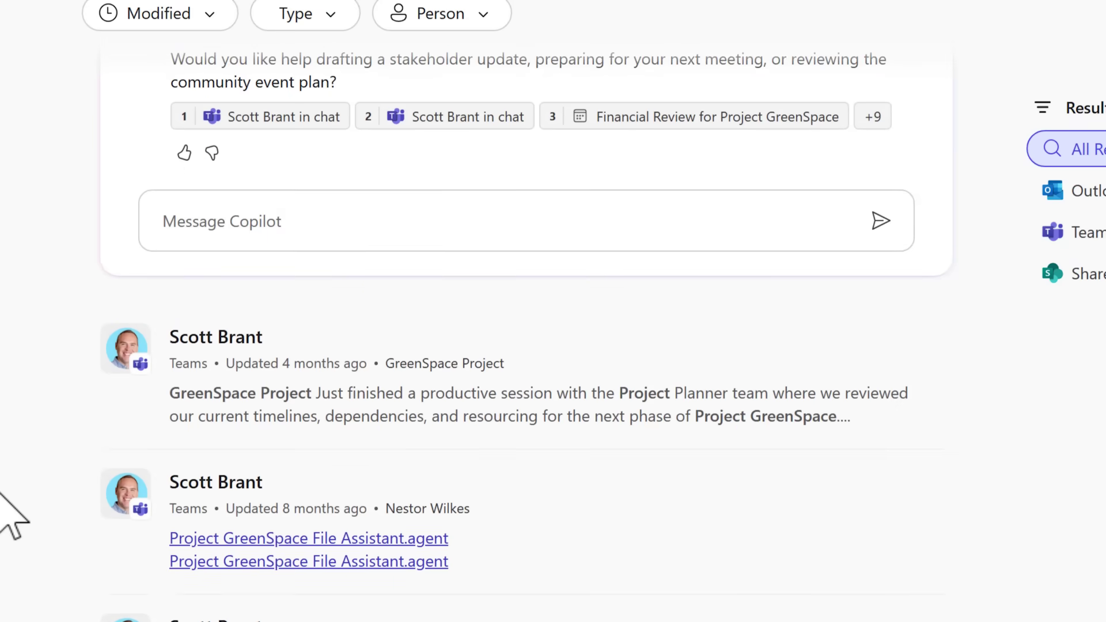
pyautogui.scroll(-6, 13, 515)
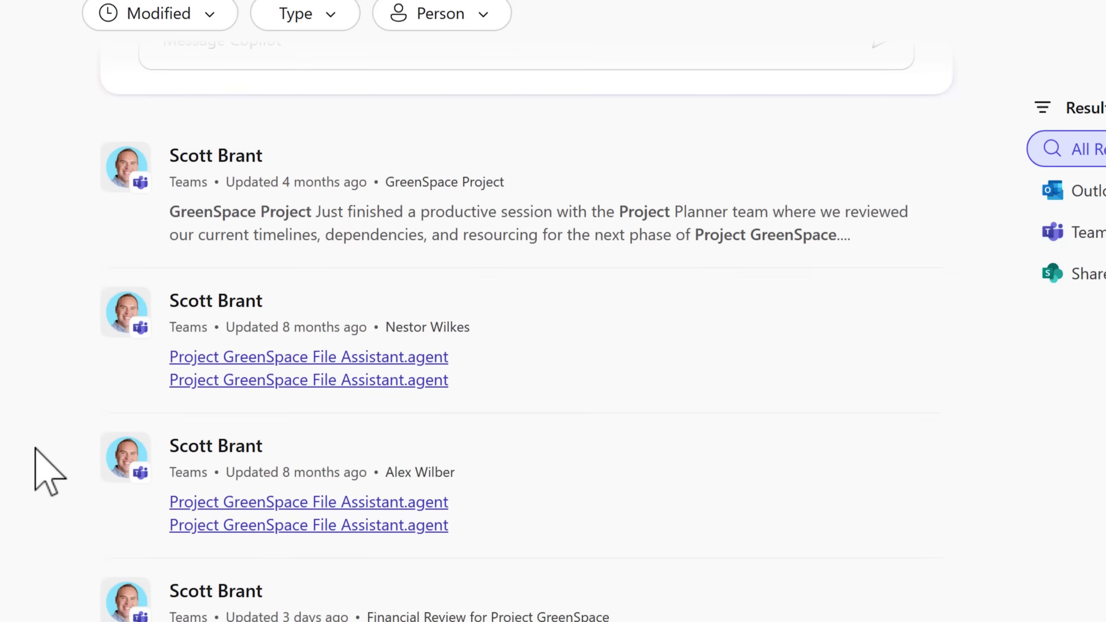
pyautogui.scroll(4, 35, 448)
pyautogui.scroll(20, 36, 449)
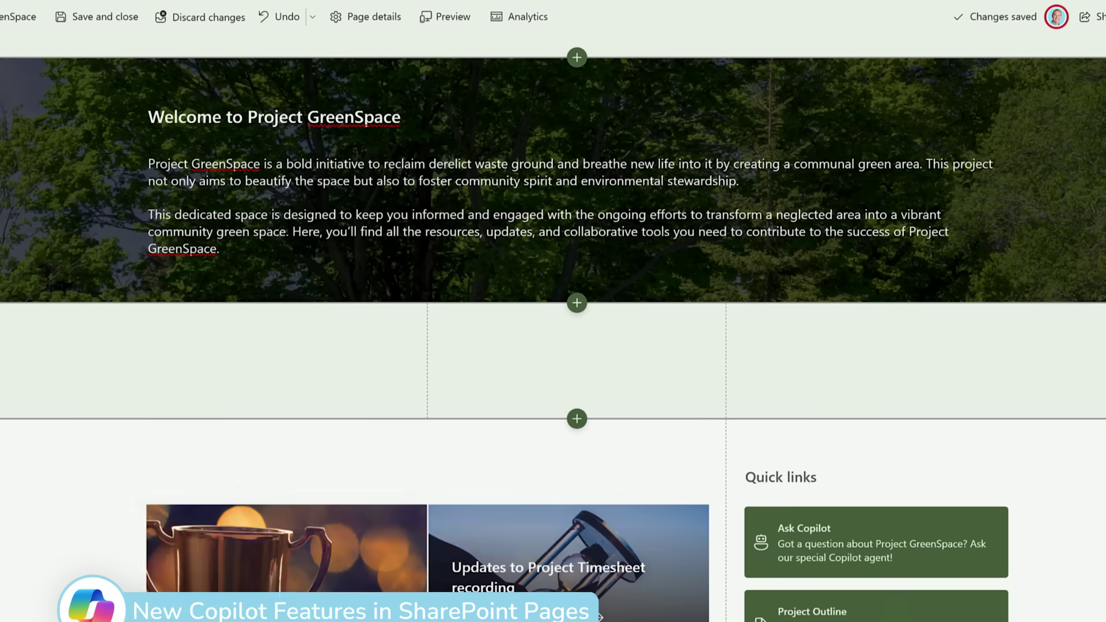
pyautogui.scroll(-10, 553, 327)
pyautogui.scroll(-6, 553, 328)
pyautogui.scroll(-3, 553, 328)
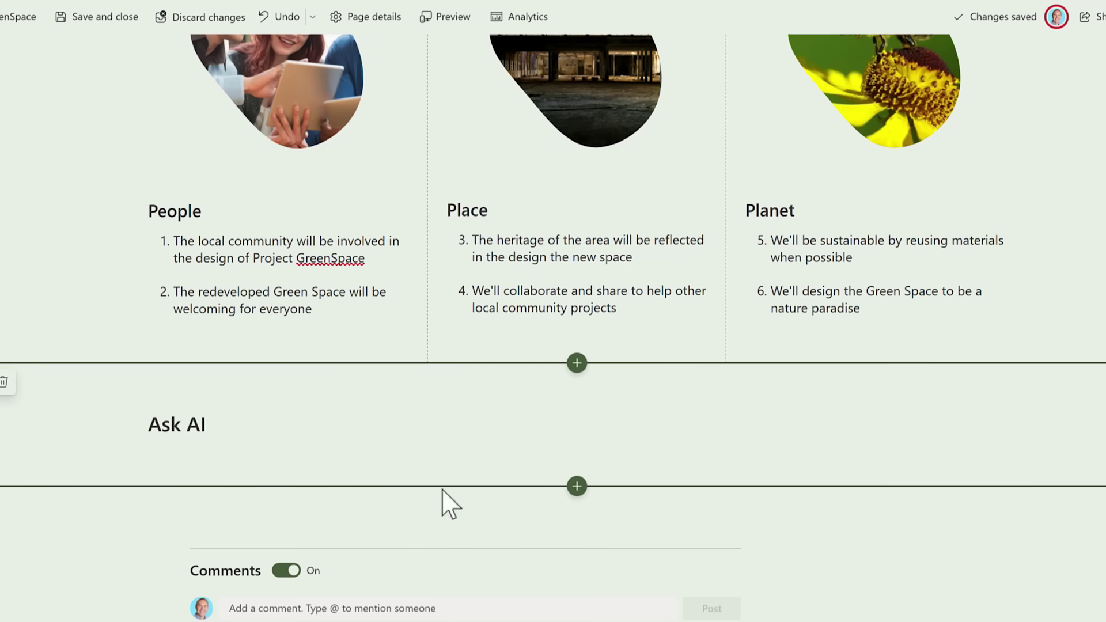
pyautogui.moveTo(323, 475)
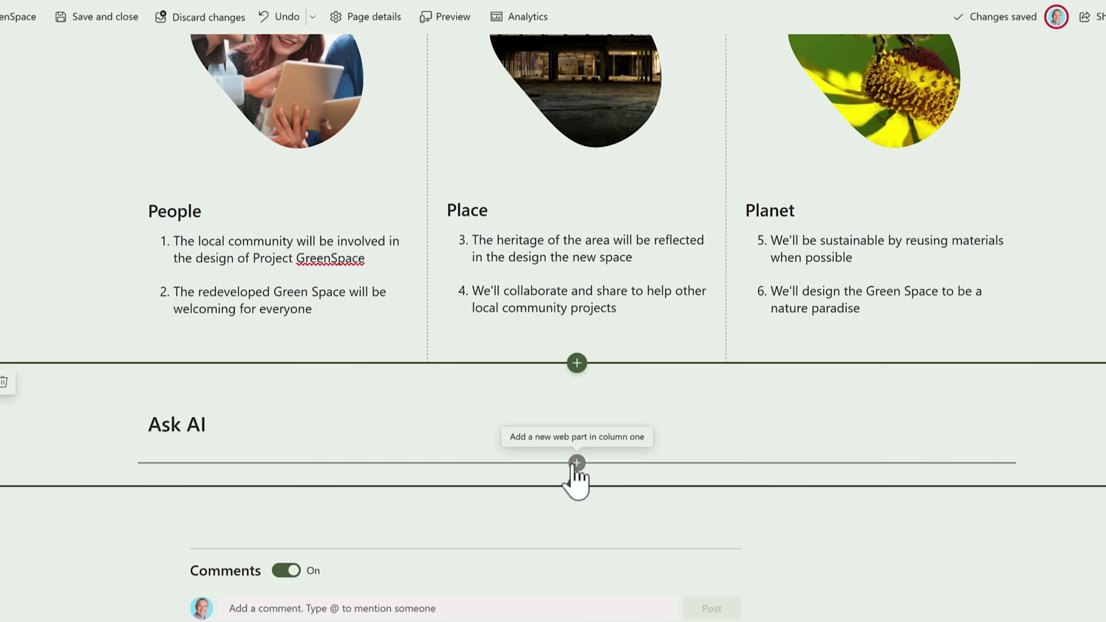
# - Add a two-column section below Ask AI and insert an Agent Link web part in column one
pyautogui.click(571, 487)
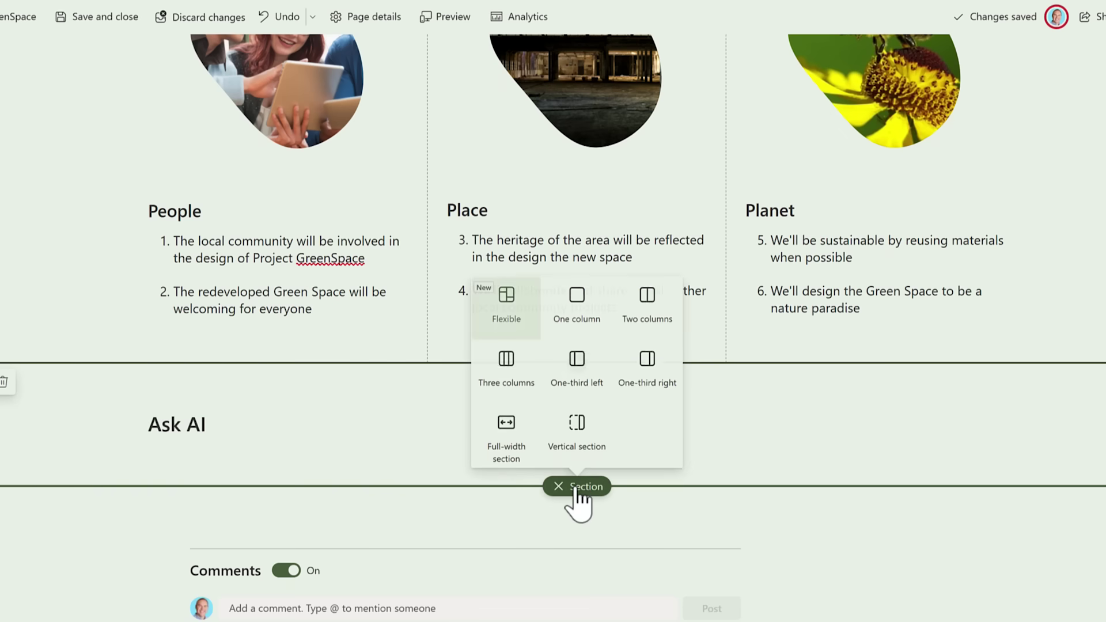
pyautogui.click(647, 314)
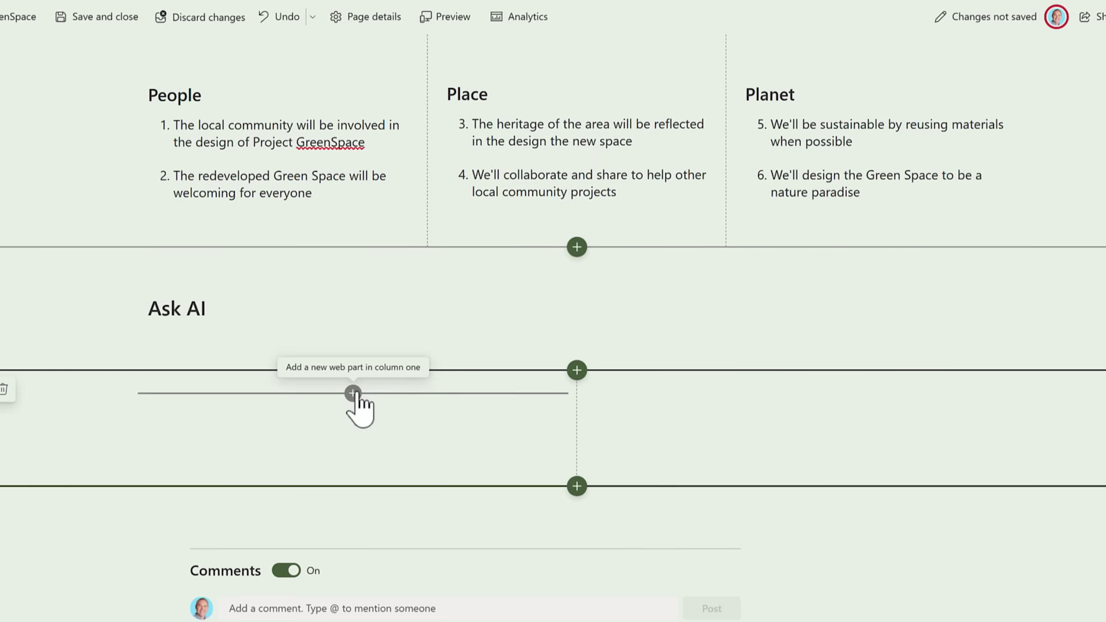
pyautogui.click(353, 393)
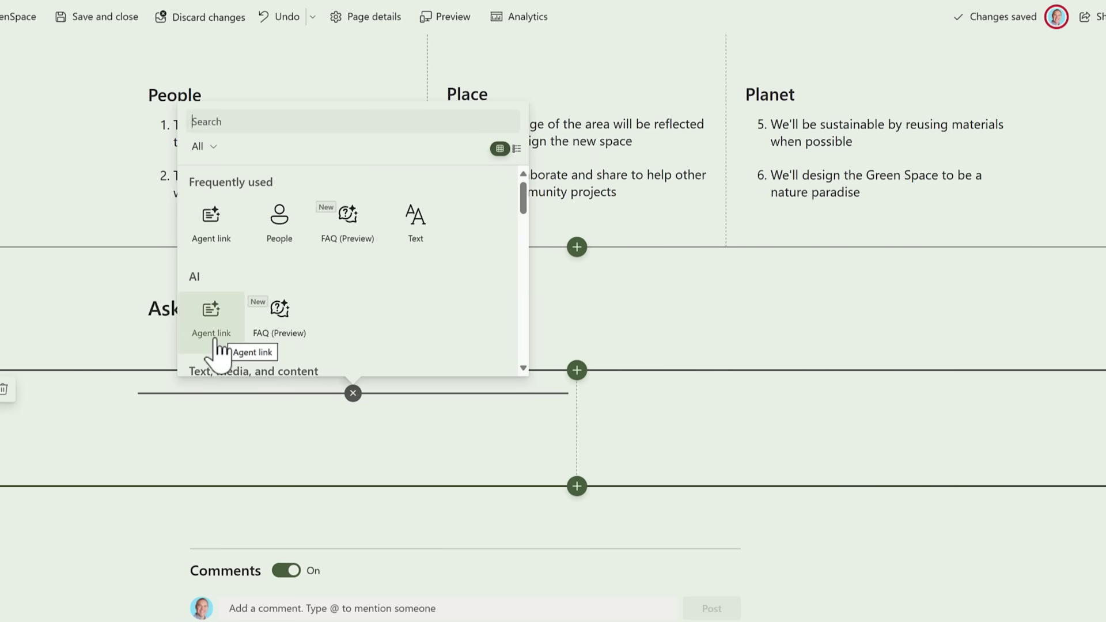
pyautogui.click(211, 322)
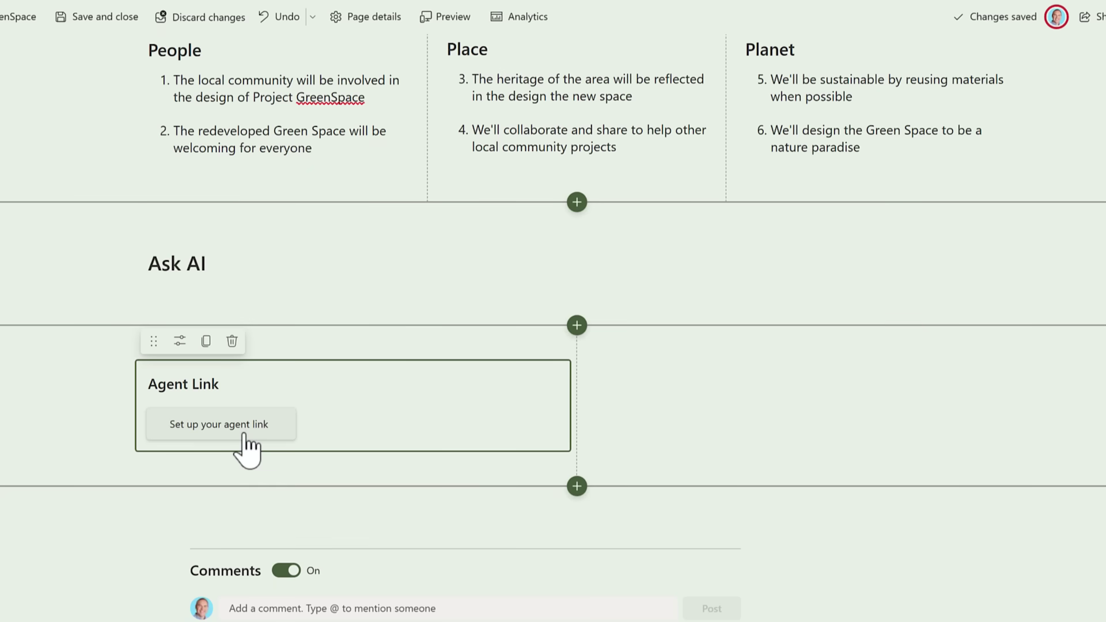
# - Link the Agent Link web part to the Project GreenSpace Portal agent, found by searching 'GreenSpace'
pyautogui.click(245, 434)
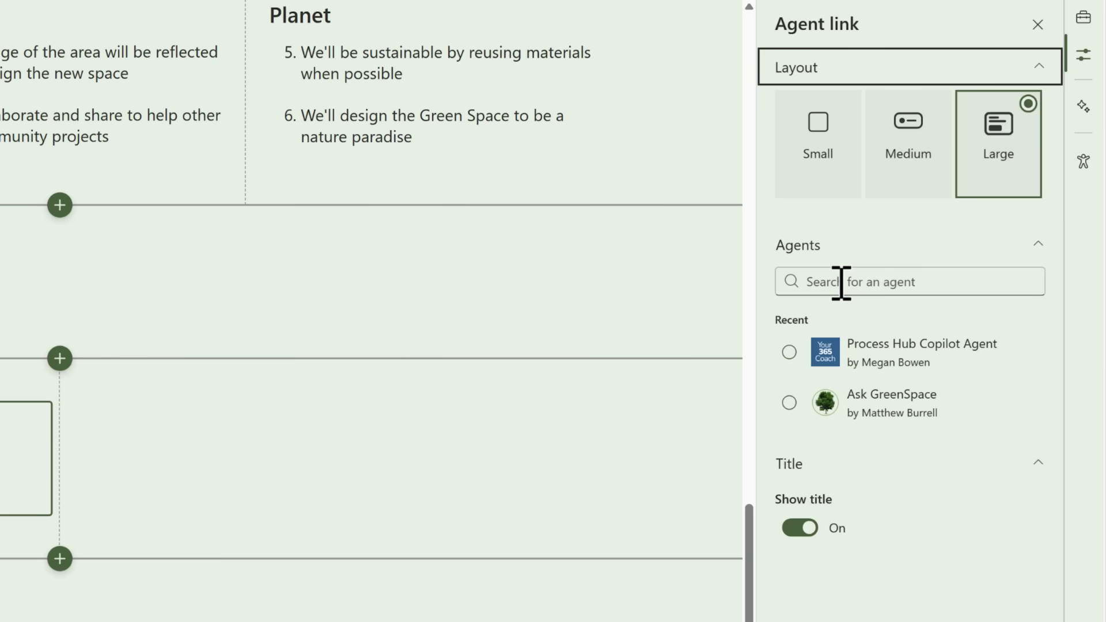
pyautogui.click(841, 282)
pyautogui.write('GreenSpace')
pyautogui.click(789, 386)
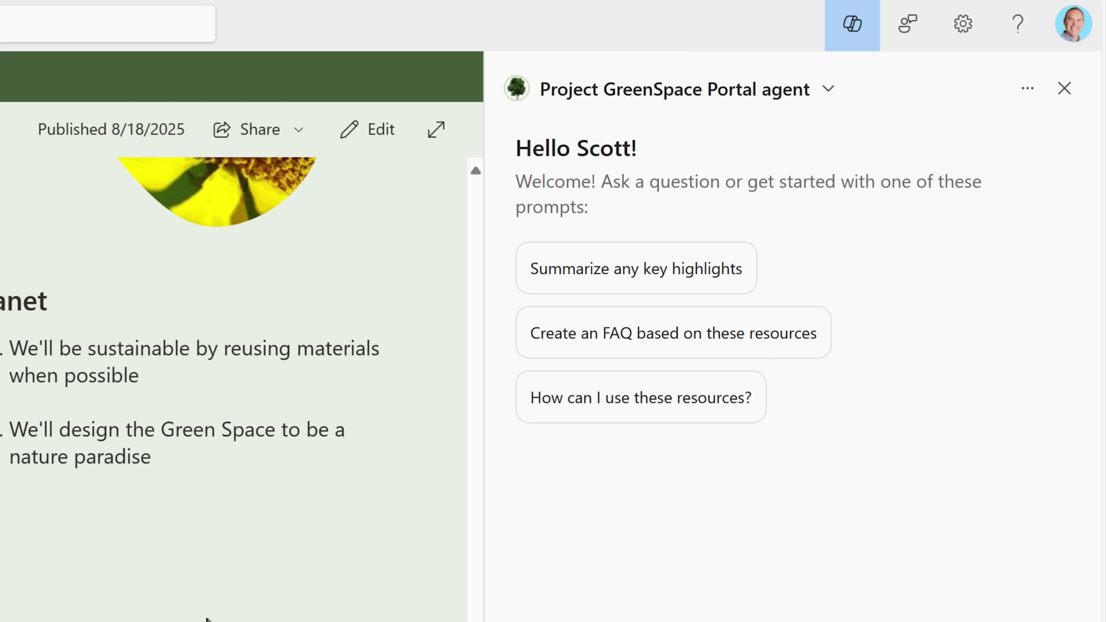
# - Close the agent pane and insert an FAQ (Preview) web part in the section's second column
pyautogui.click(1062, 91)
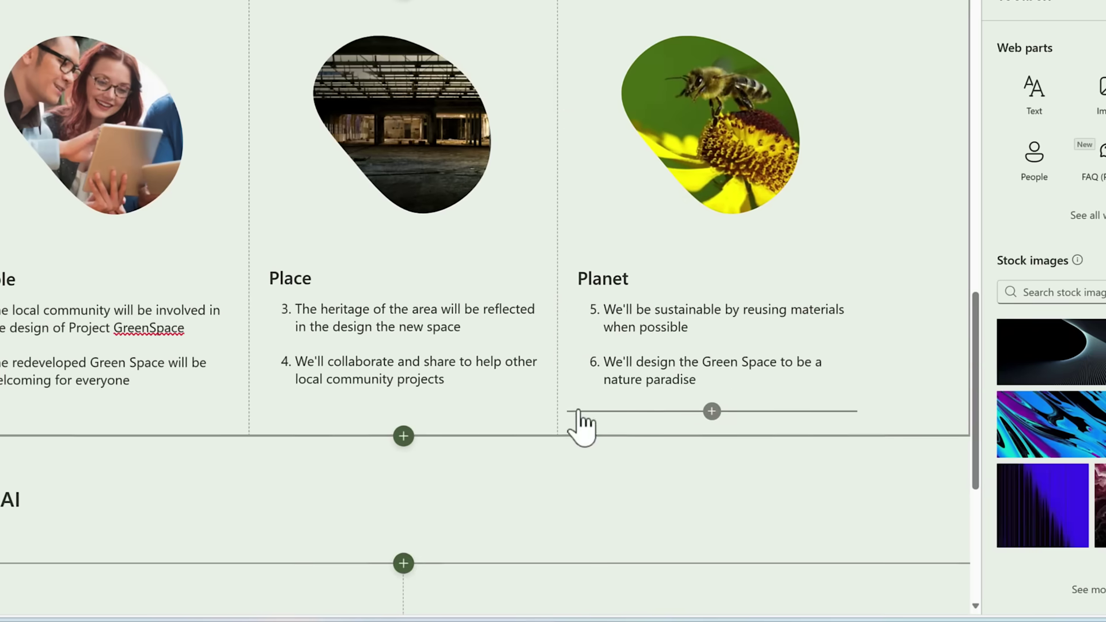
pyautogui.click(634, 236)
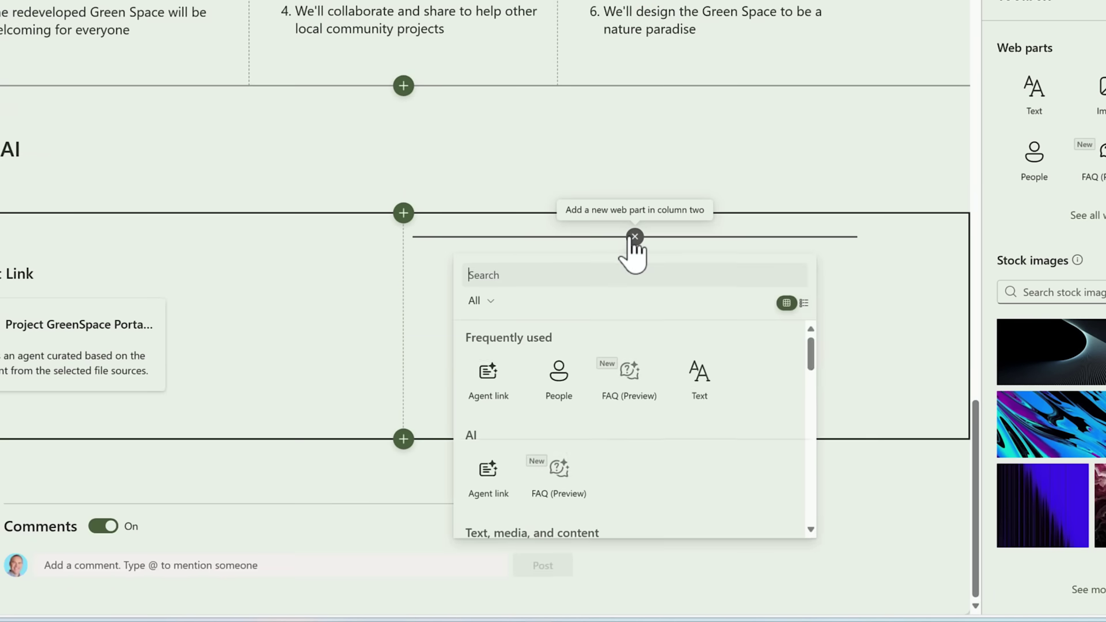
pyautogui.click(568, 504)
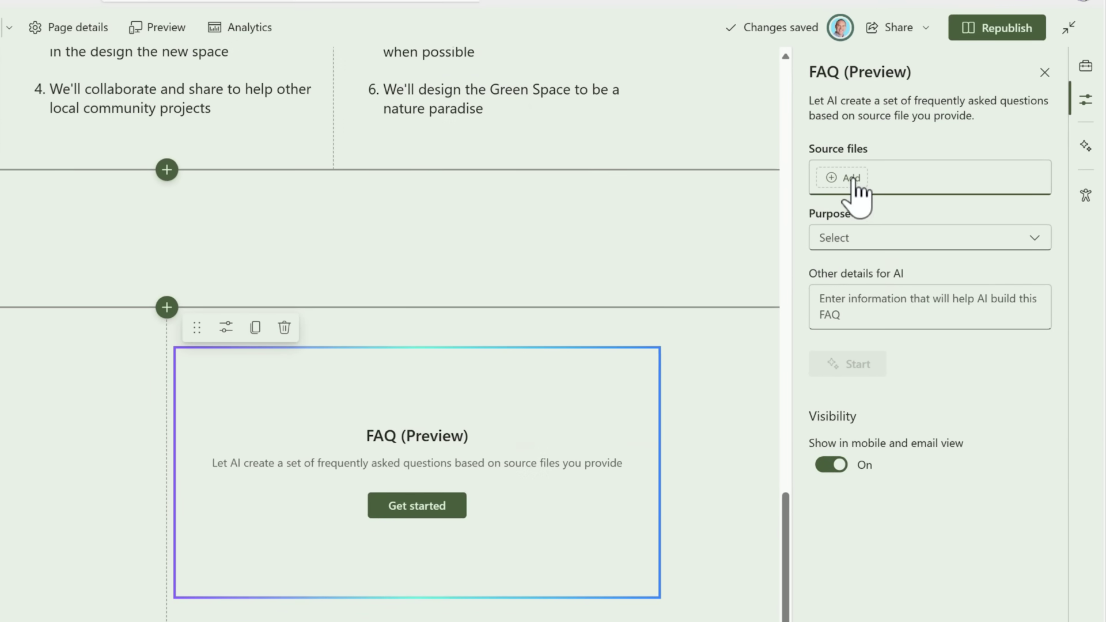
# - Use the Project GreenSpace Proposal as the FAQ source, with Purpose set to General
pyautogui.click(852, 180)
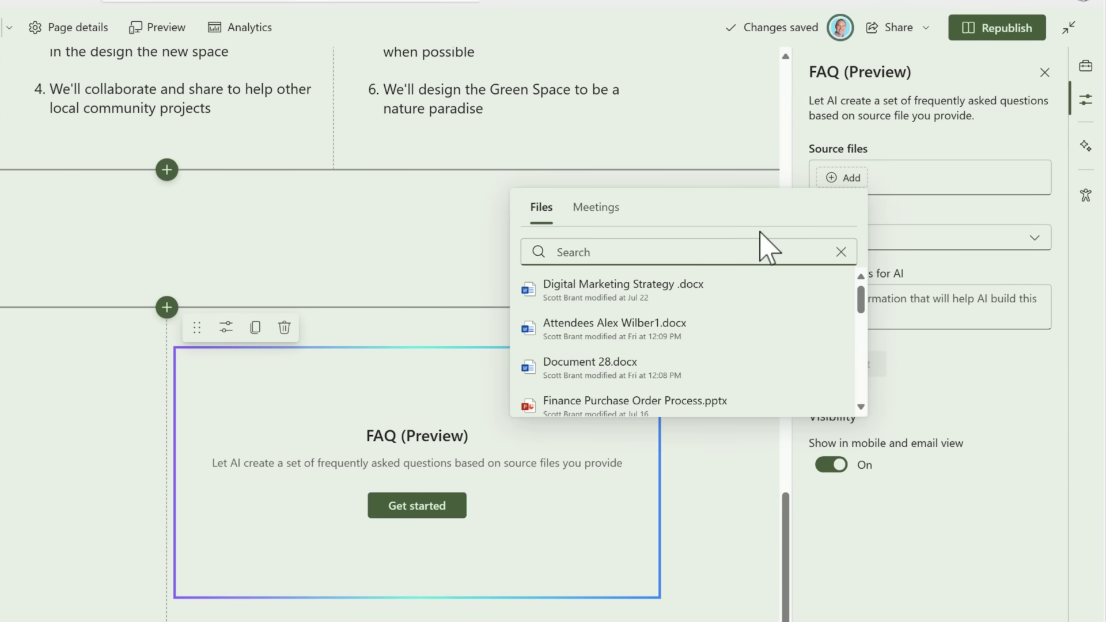
pyautogui.write('Proposal')
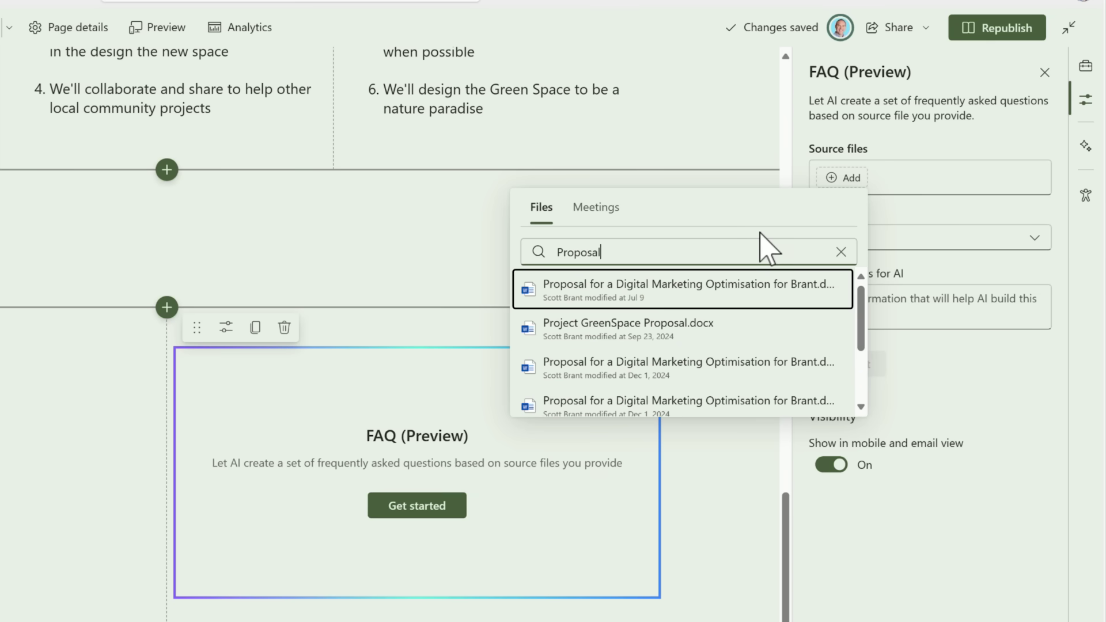
pyautogui.click(651, 336)
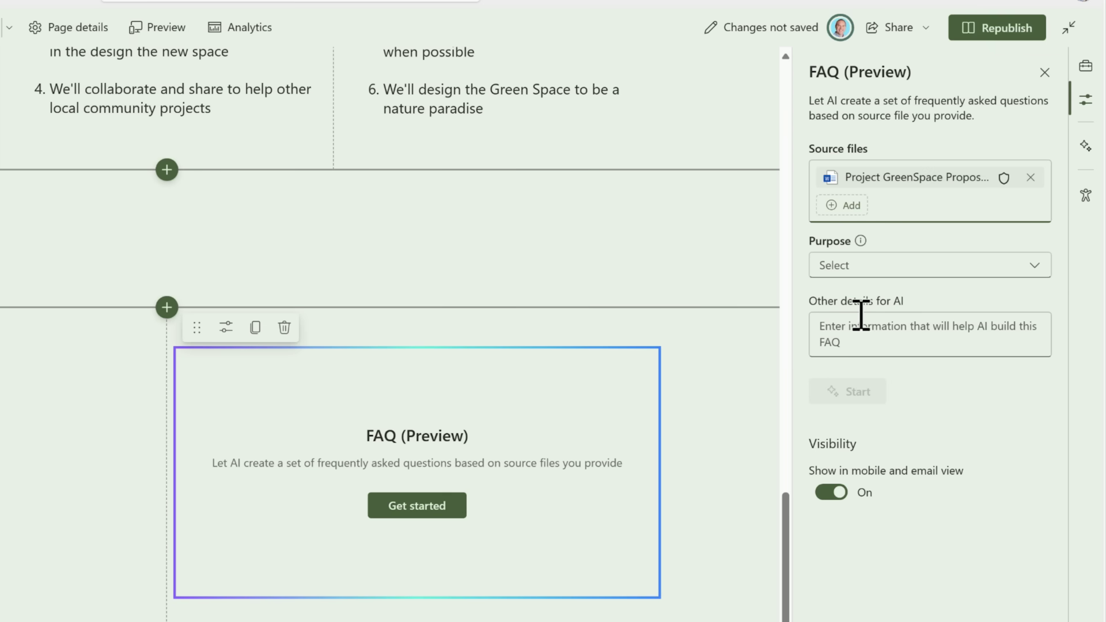
pyautogui.click(868, 266)
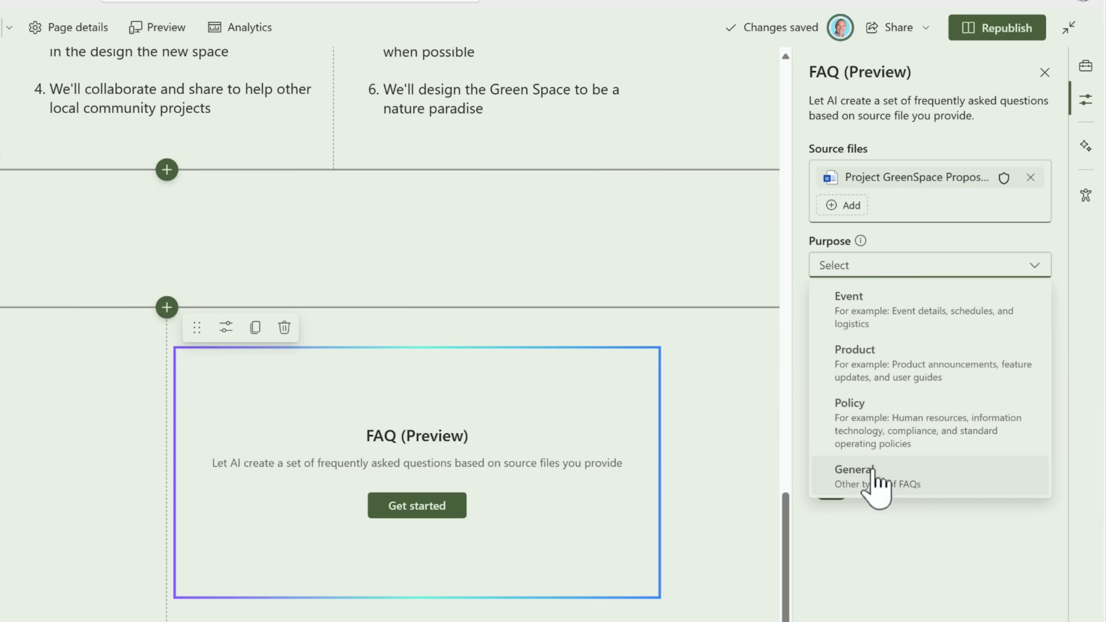
pyautogui.click(874, 478)
# - Paste the extra guidance for the AI and generate the FAQ categories
pyautogui.click(877, 337)
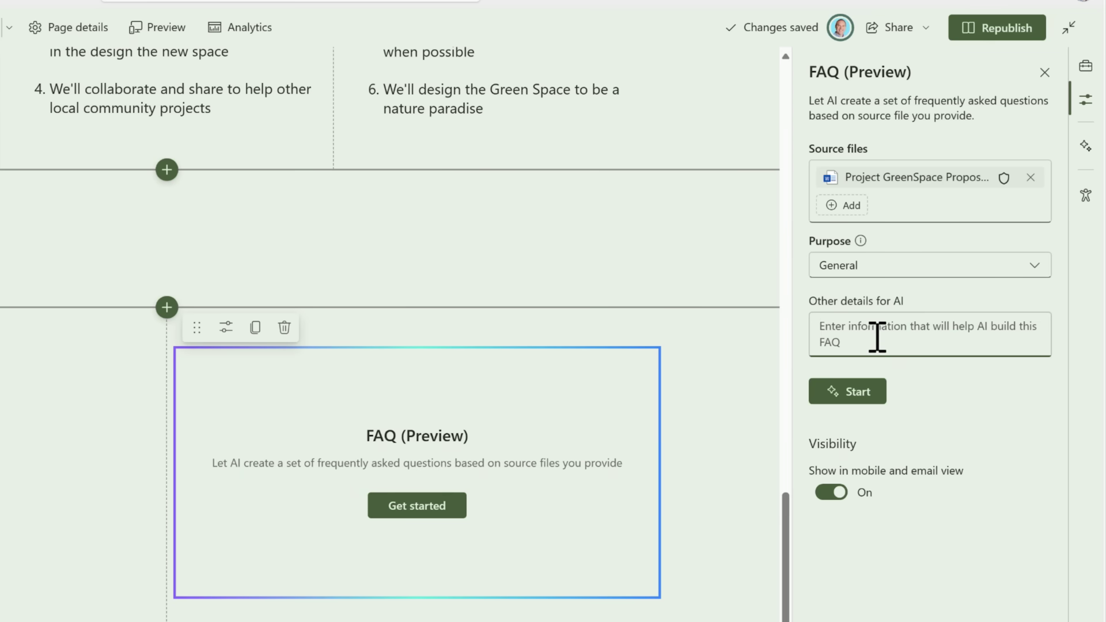
pyautogui.write("This document is the project proposal for Project GreenSpace. I need a set of FAQ's focussed on the core principles of the Project.")
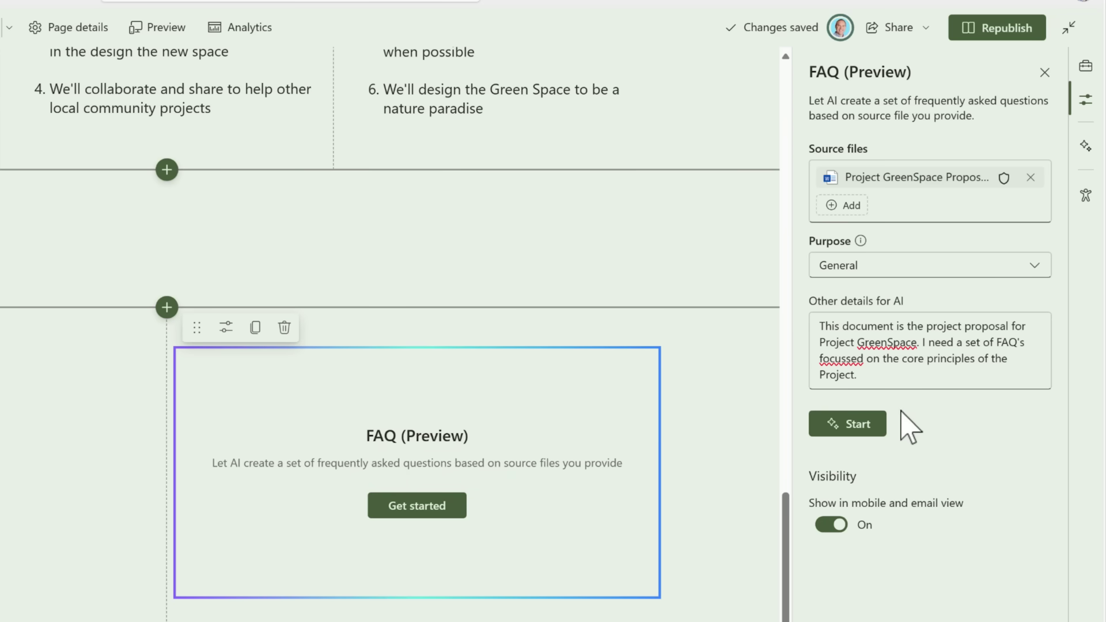
pyautogui.click(859, 424)
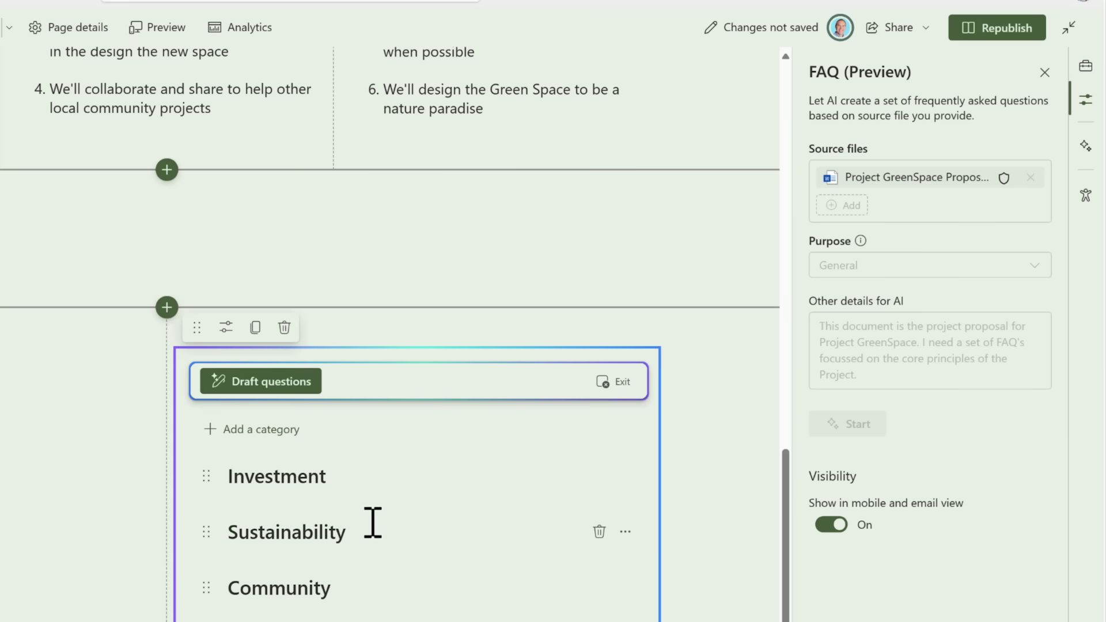
pyautogui.scroll(-3, 378, 537)
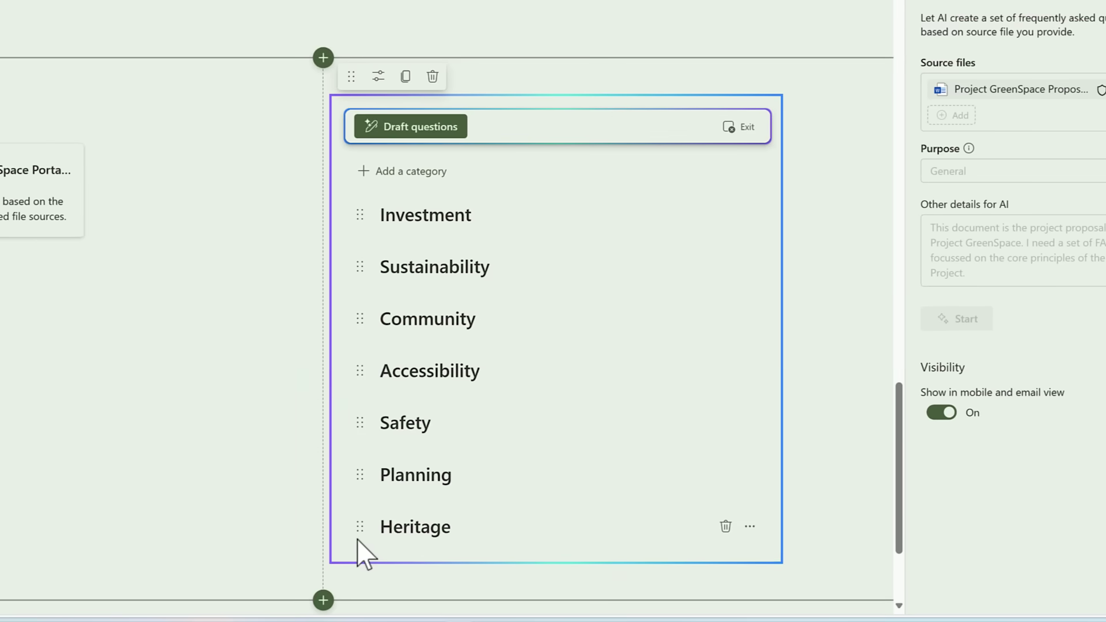
# - Remove the Heritage and Investment categories and draft questions for the remaining ones
pyautogui.click(725, 526)
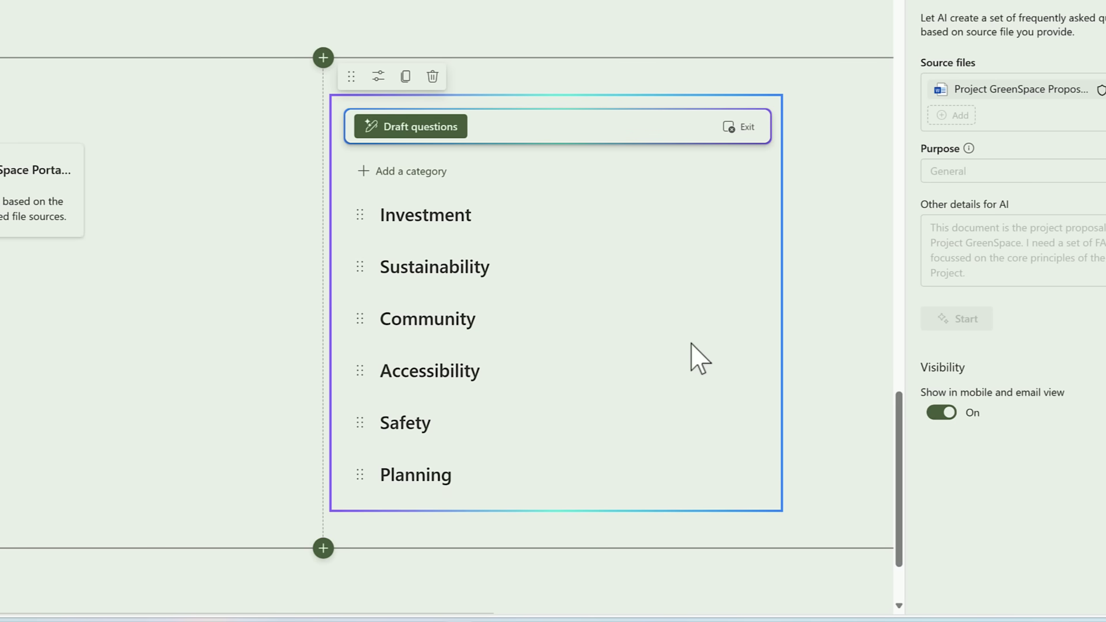
pyautogui.click(725, 214)
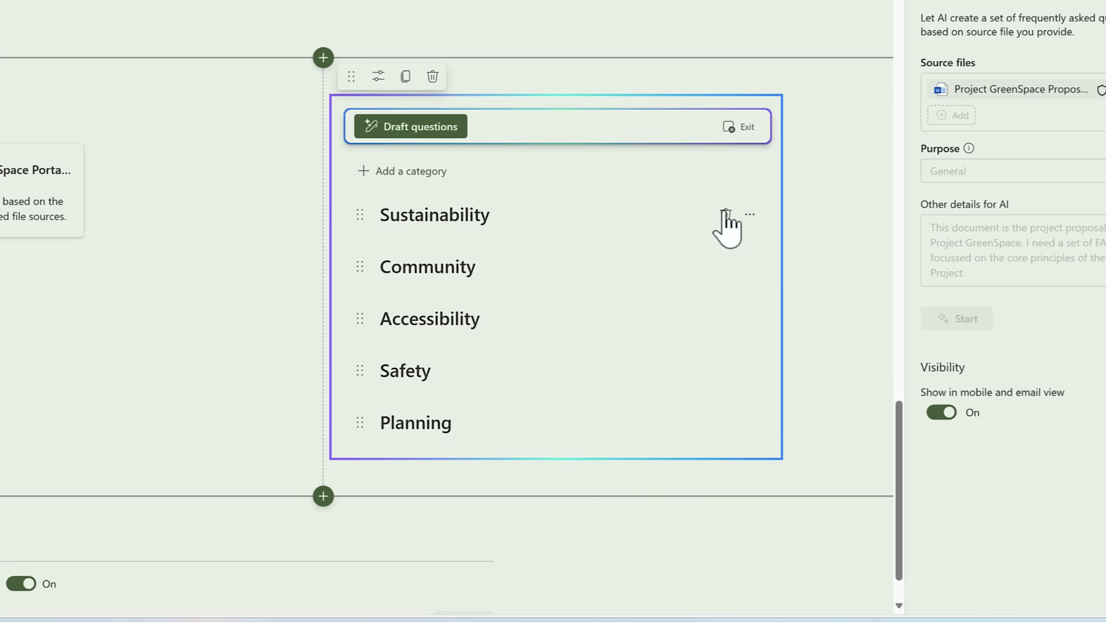
pyautogui.click(443, 129)
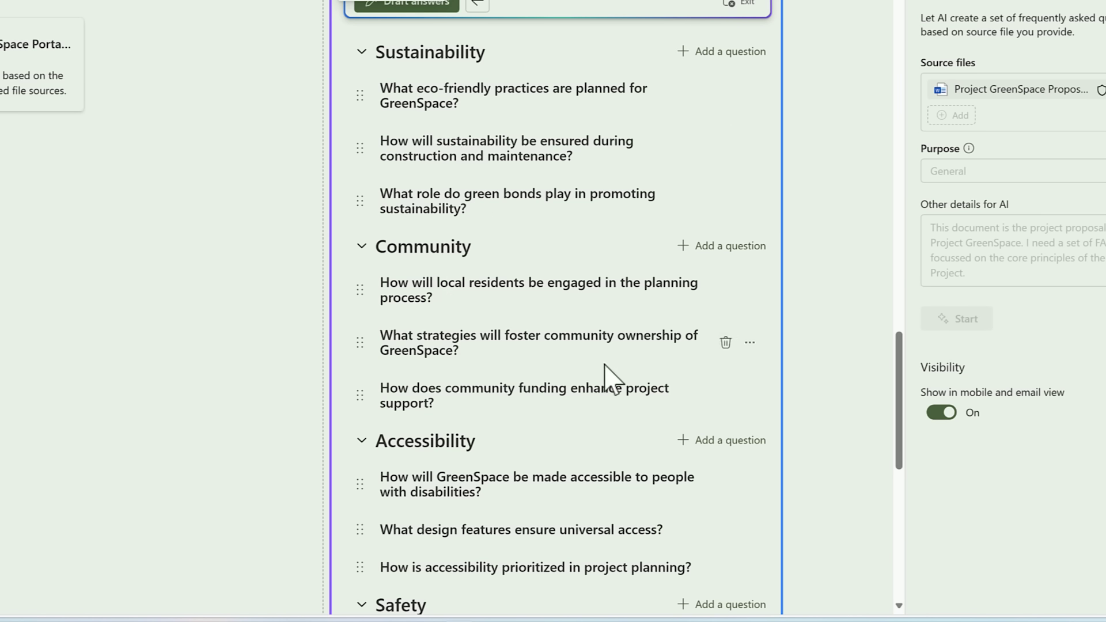
# - Delete the funding-and-budget question from the drafted FAQ questions
pyautogui.scroll(-1, 596, 380)
pyautogui.scroll(-6, 596, 386)
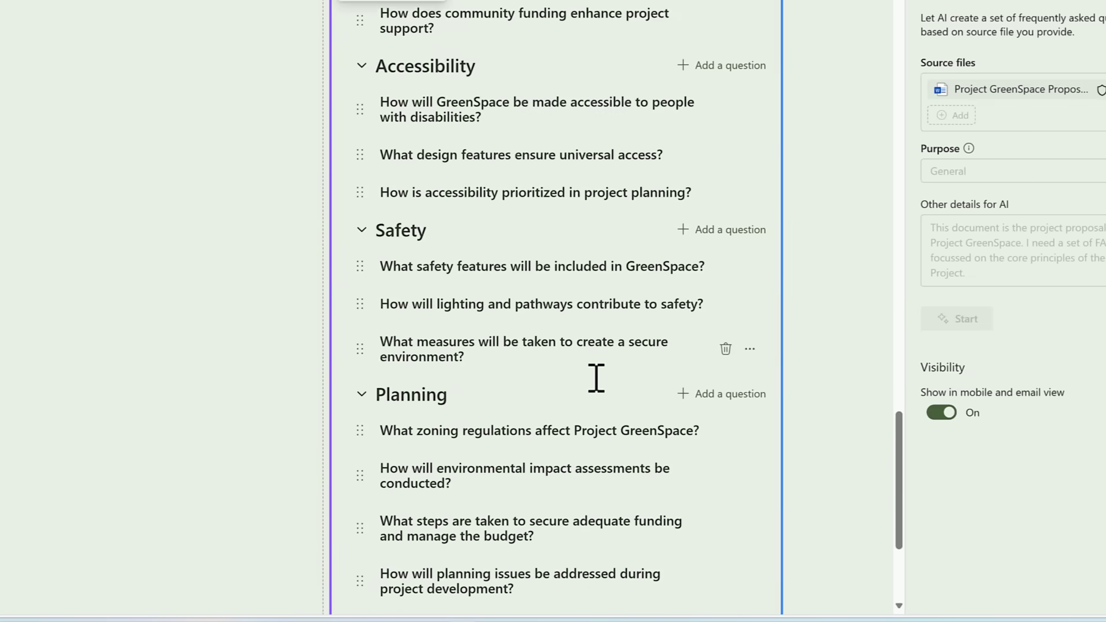
pyautogui.scroll(1, 596, 379)
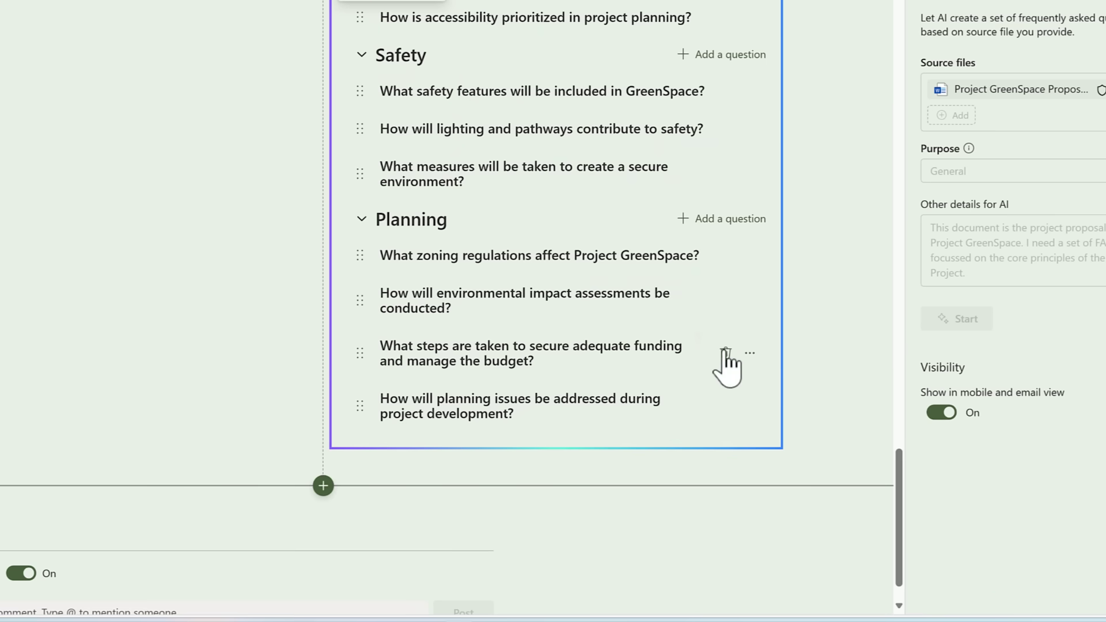
pyautogui.click(725, 353)
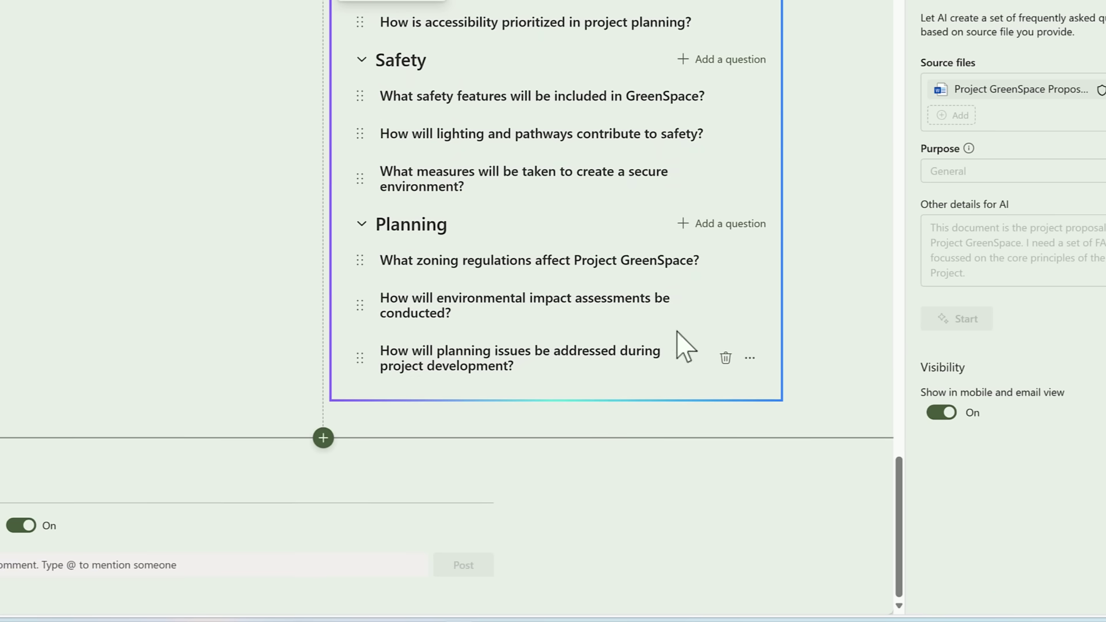
pyautogui.scroll(8, 610, 322)
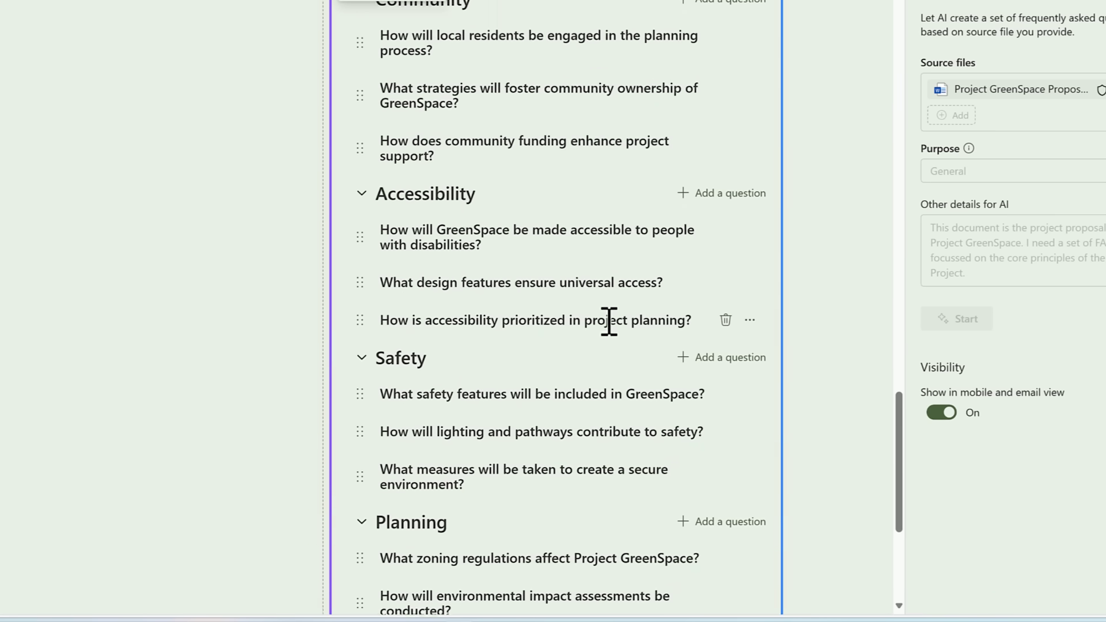
pyautogui.scroll(4, 607, 322)
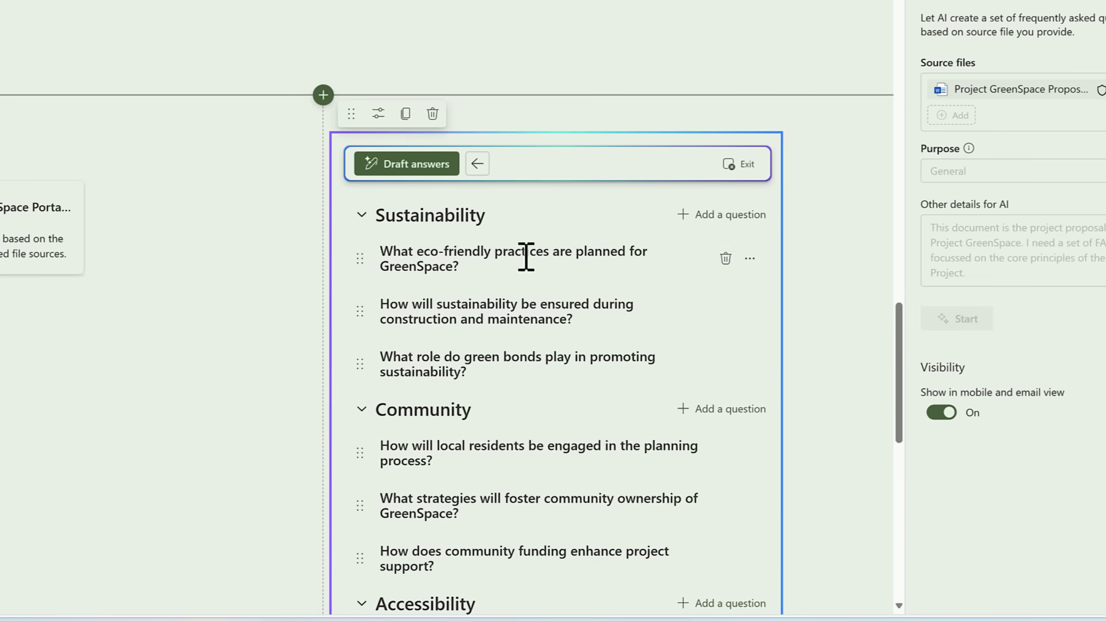
# - Draft answers for all FAQ questions, keep them, and republish the GreenSpace page
pyautogui.click(430, 170)
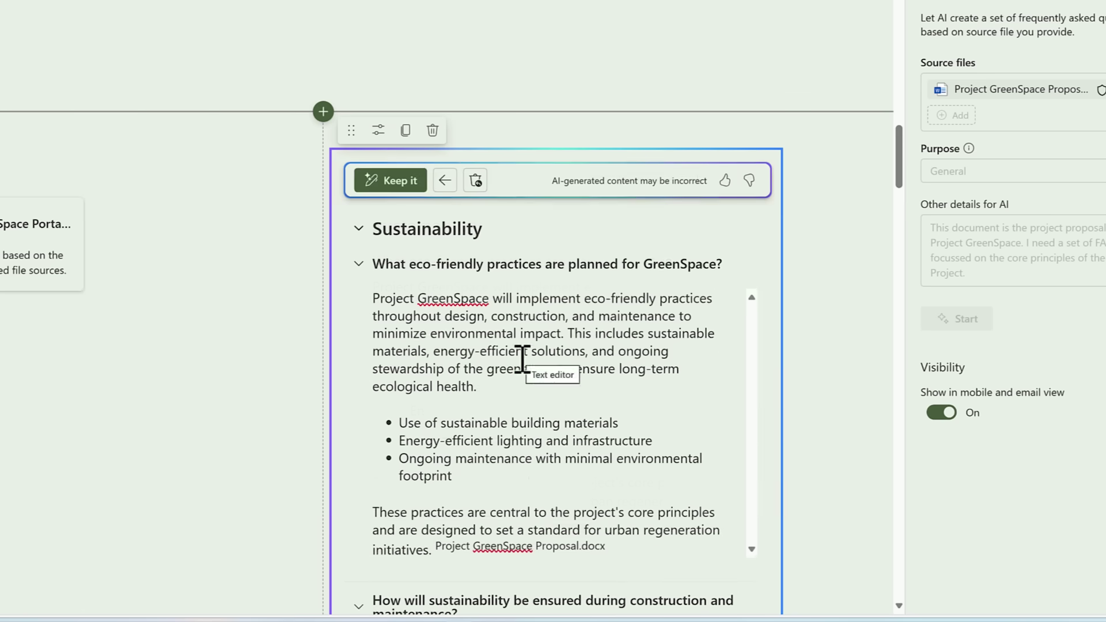
pyautogui.scroll(-12, 522, 358)
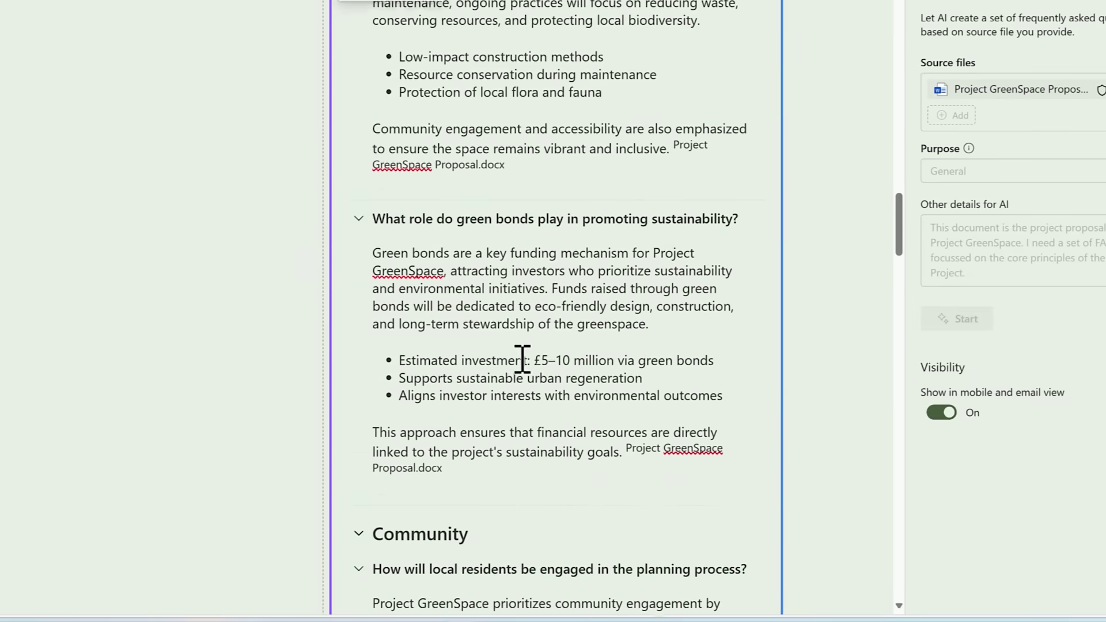
pyautogui.scroll(-2, 522, 358)
pyautogui.scroll(15, 523, 358)
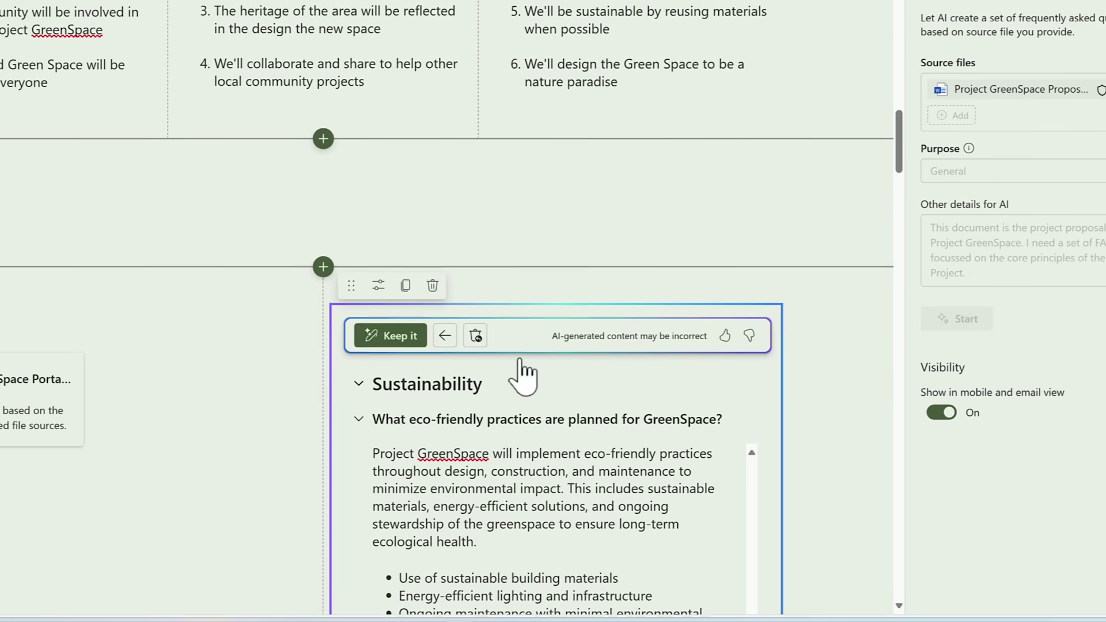
pyautogui.scroll(1, 521, 363)
pyautogui.click(393, 375)
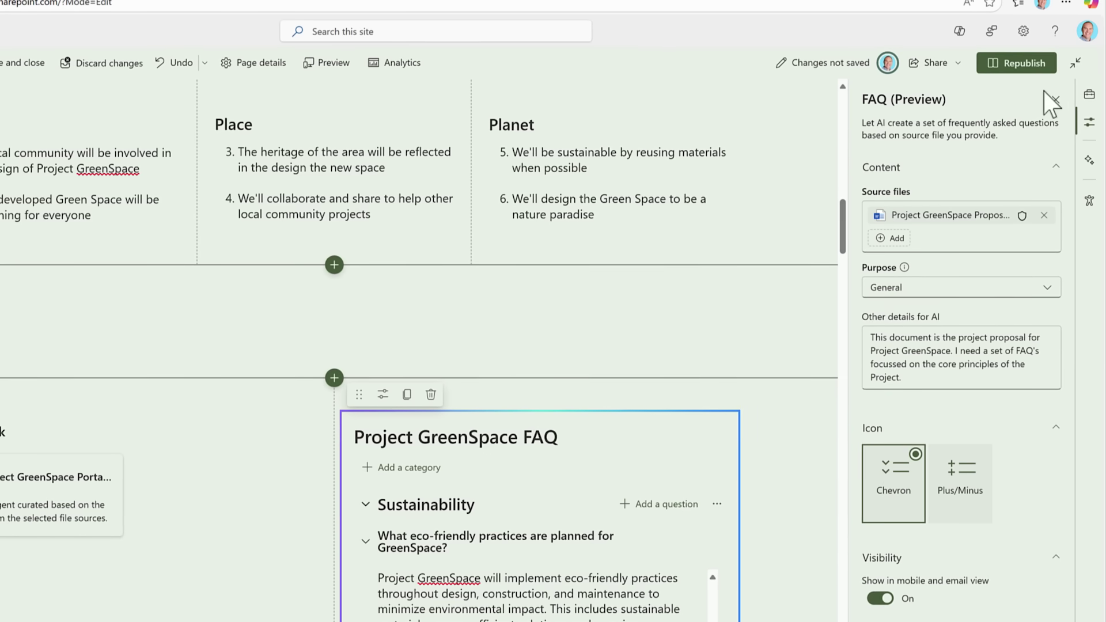
pyautogui.click(1036, 66)
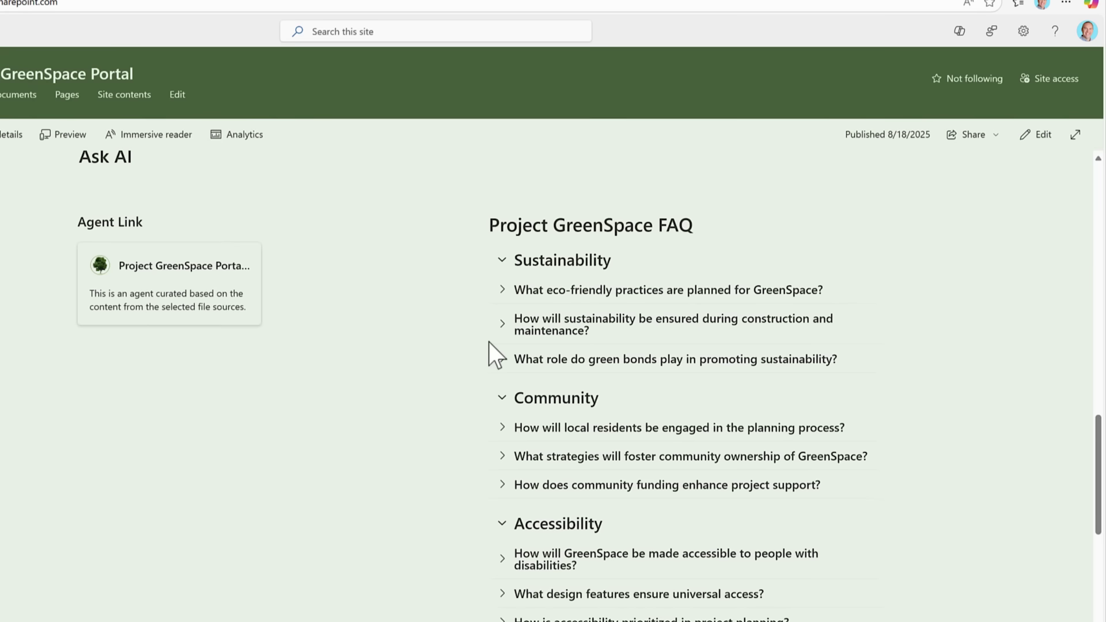
# - Expand the eco-friendly practices question, then dismiss Copilot Chat's navigation pane to reveal the start page
pyautogui.click(504, 293)
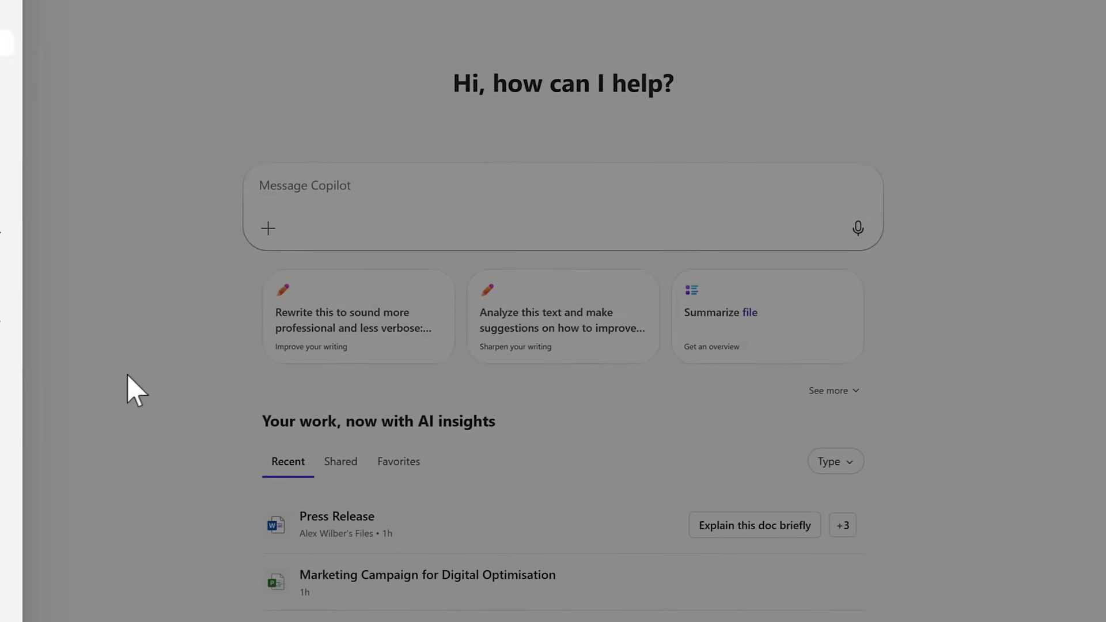
pyautogui.click(128, 376)
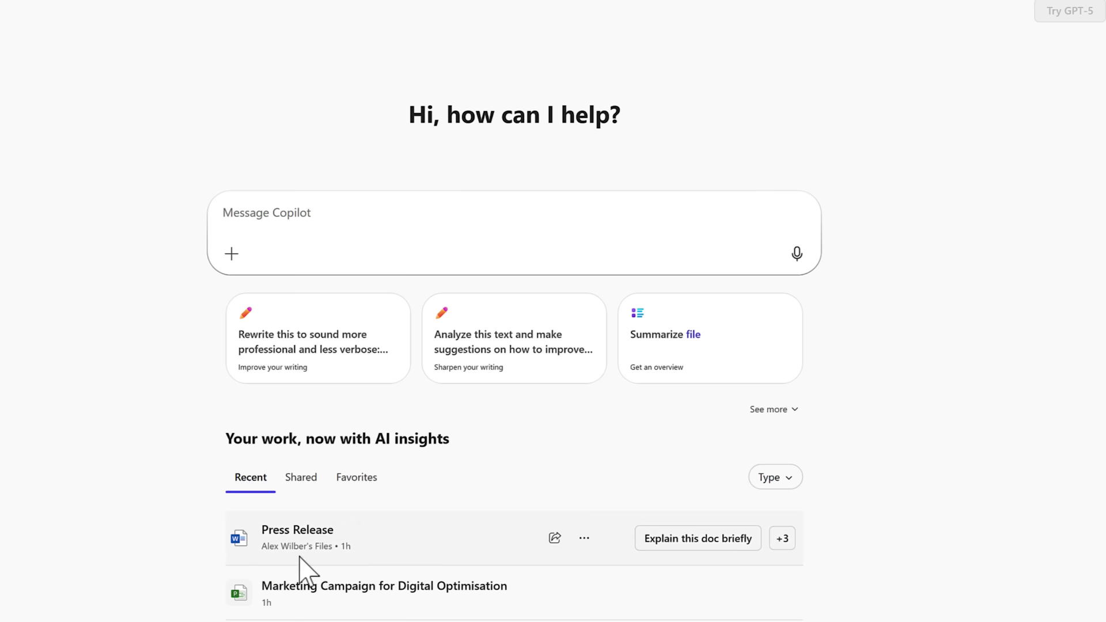
# - Send the 'Explain this doc briefly' prompt for the Press Release document
pyautogui.click(729, 547)
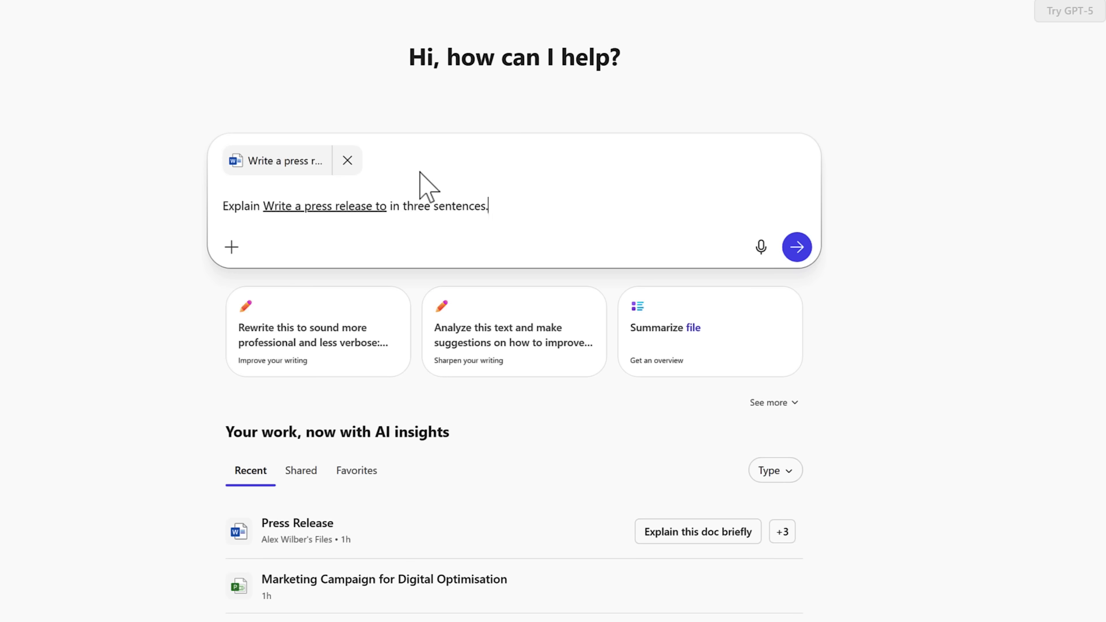
pyautogui.click(797, 248)
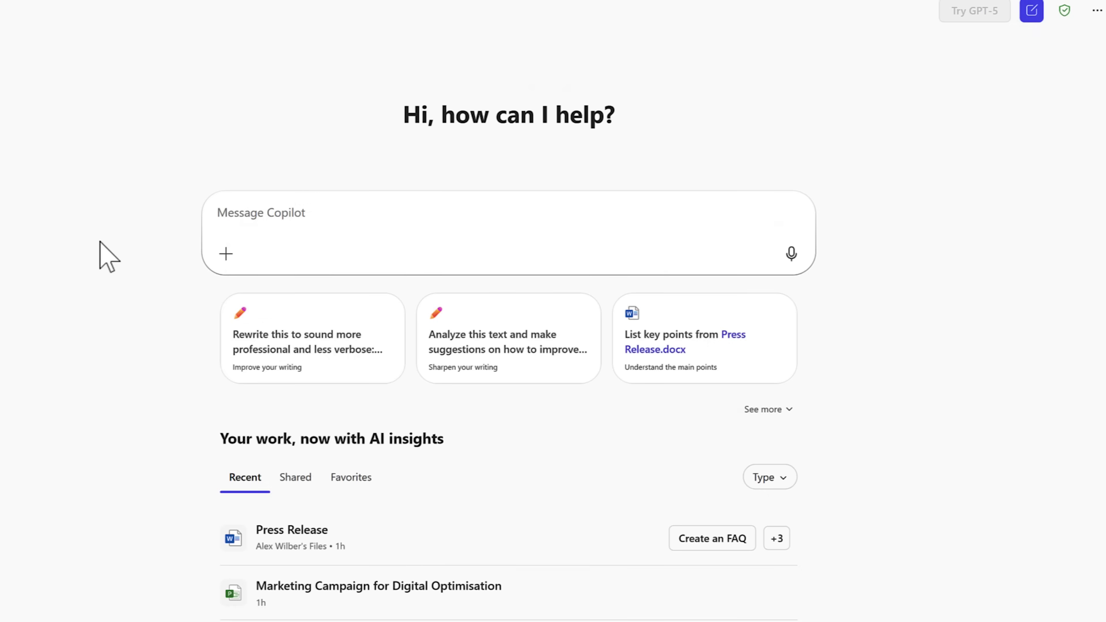
# - Attach Marketing Approach.docx from GreenSpace Project > General Conversations through the cloud files browser
pyautogui.click(226, 254)
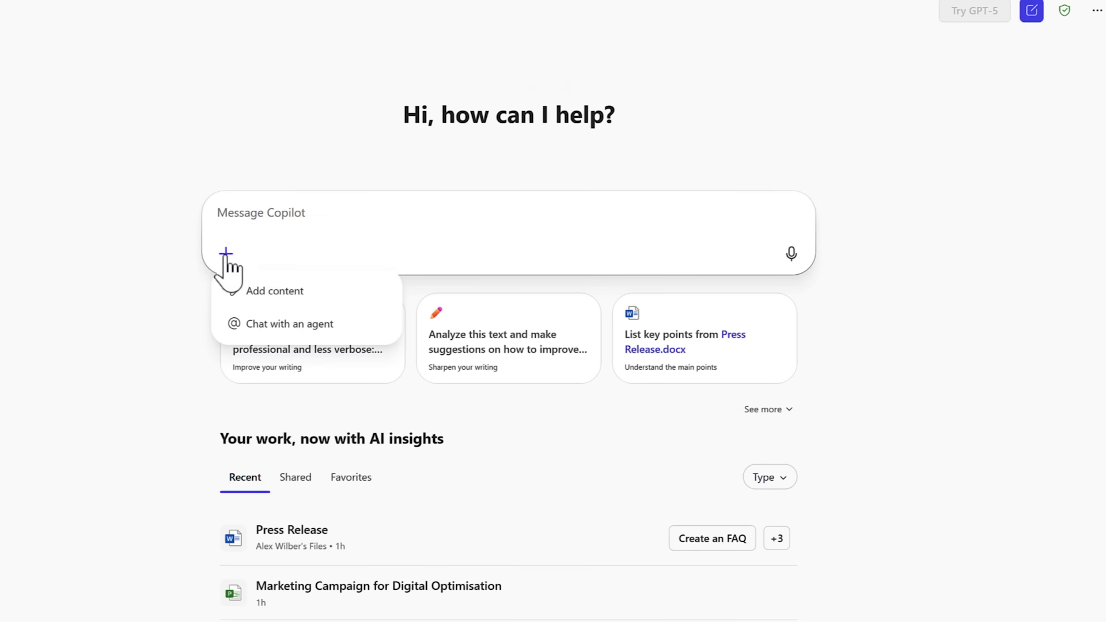
pyautogui.click(297, 295)
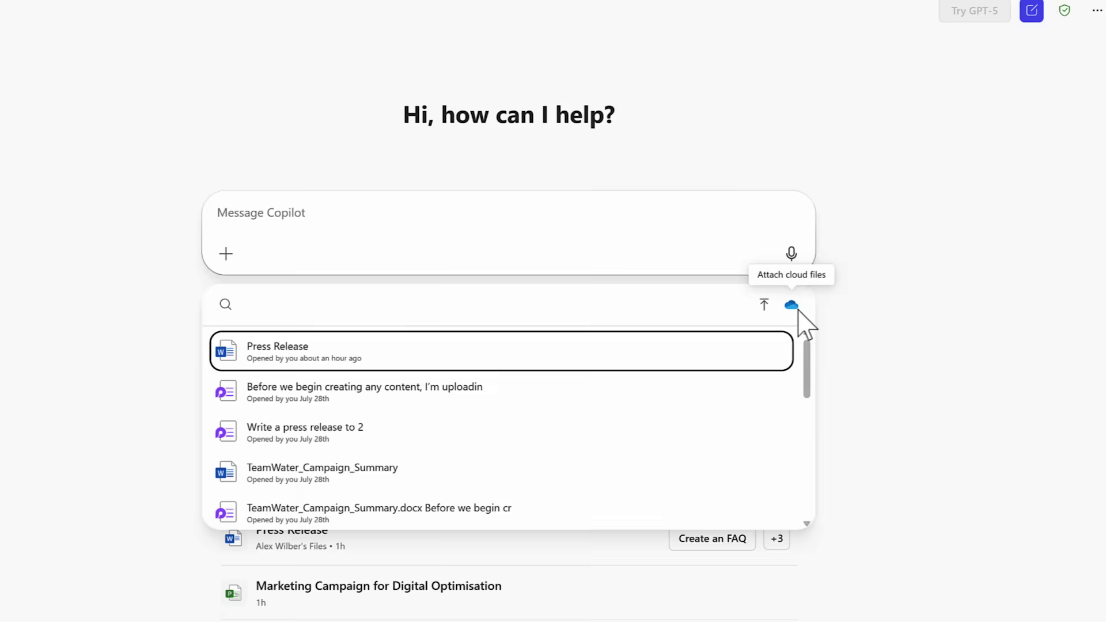
pyautogui.click(793, 306)
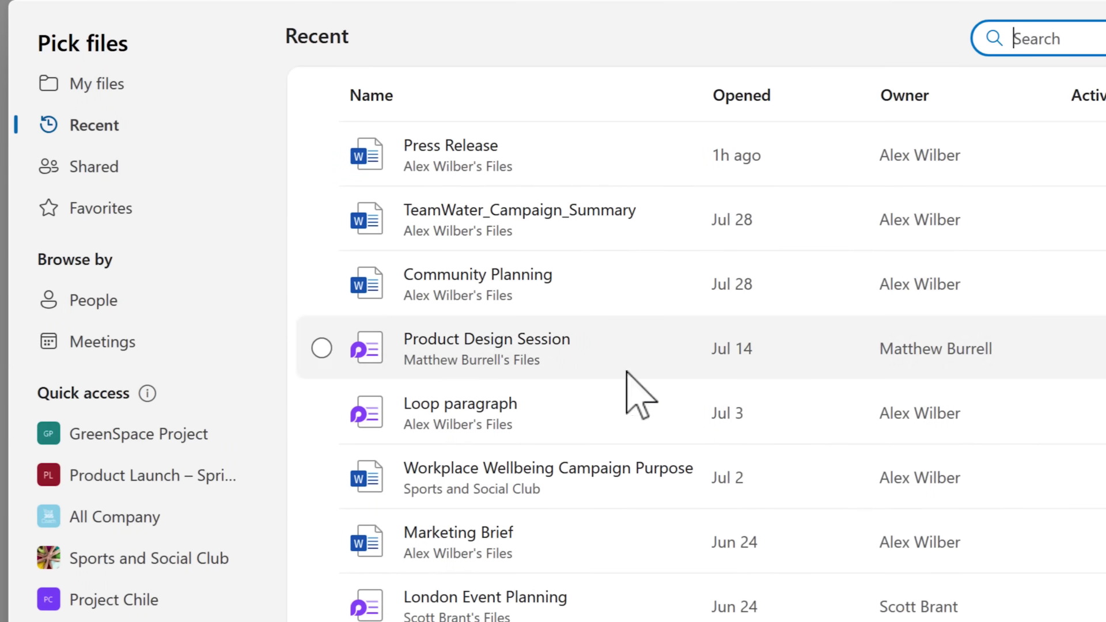
pyautogui.click(108, 444)
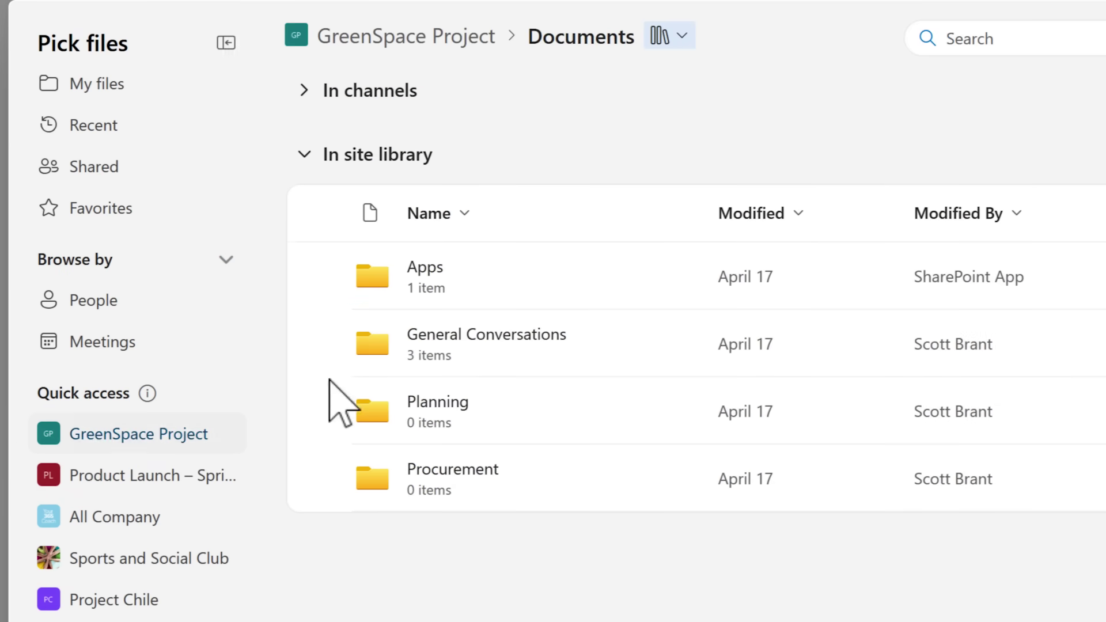
pyautogui.click(456, 339)
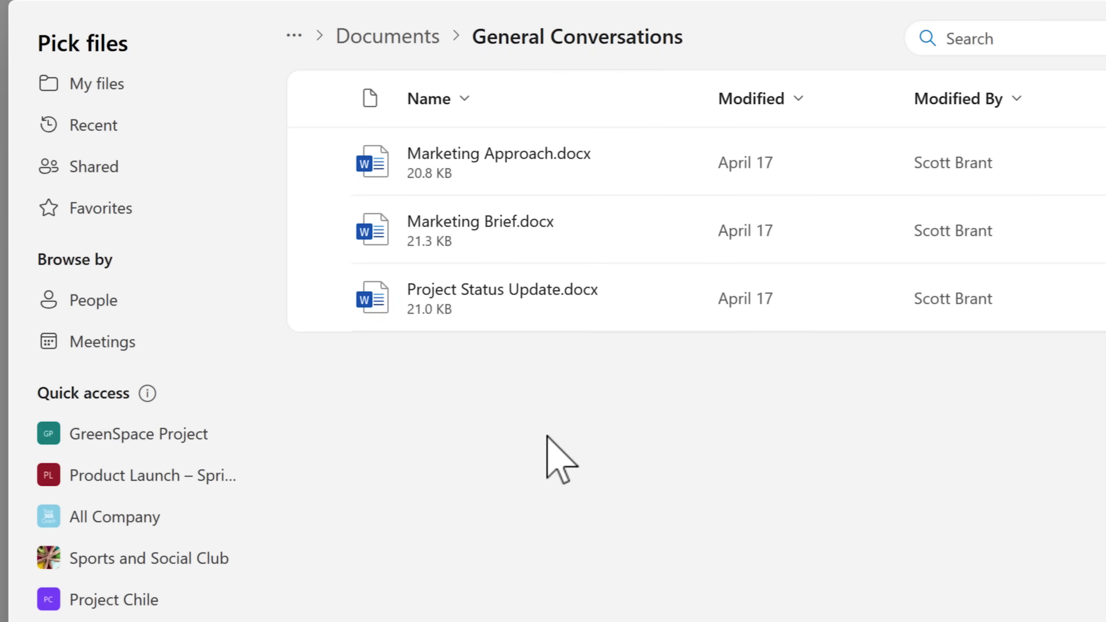
pyautogui.click(610, 181)
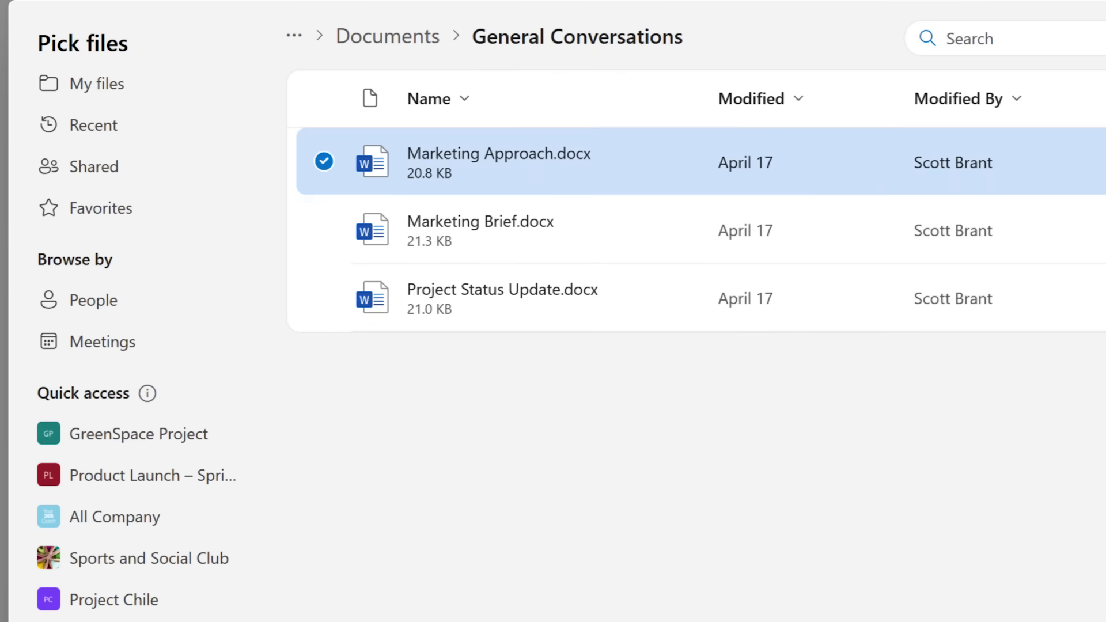
pyautogui.press('Return')
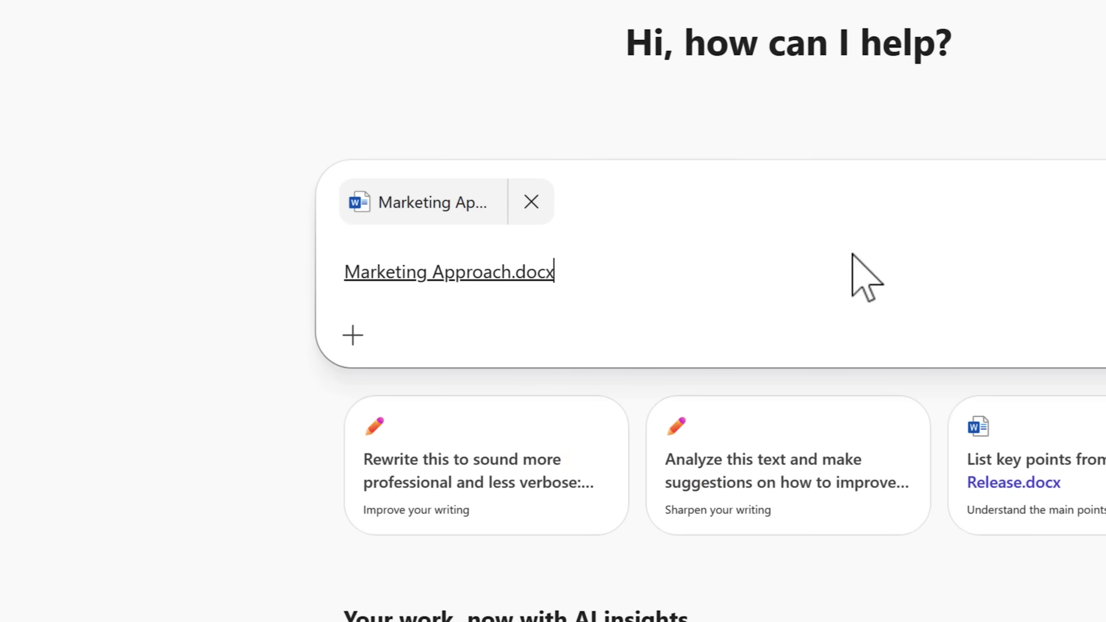
# - Send 'Summarise this' with the attached Marketing Approach.docx
pyautogui.write('Summarise this')
pyautogui.press('Return')
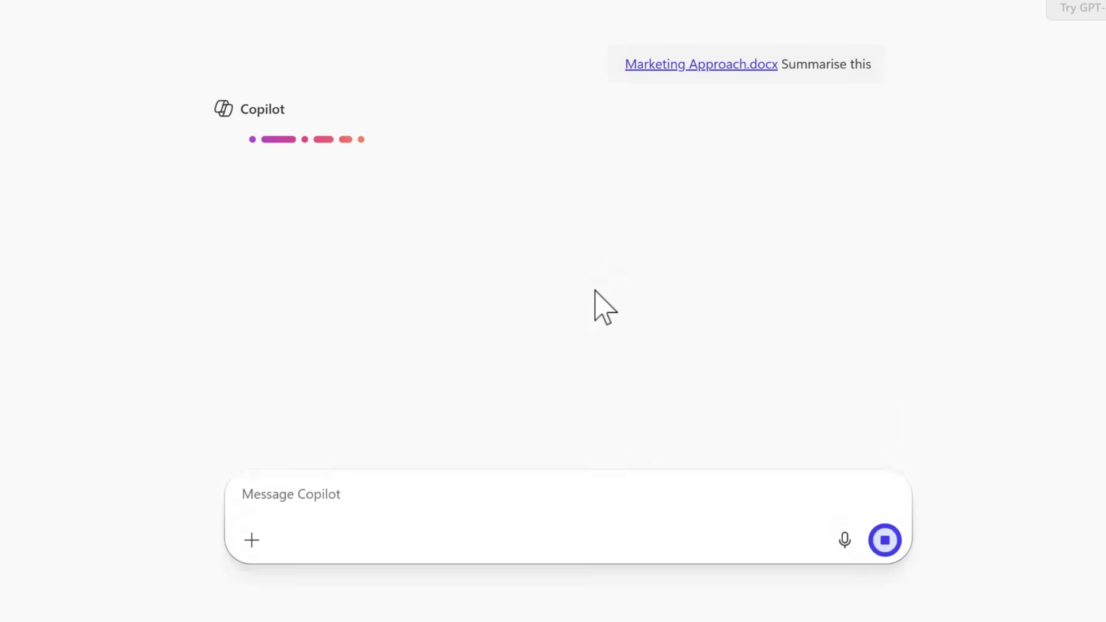